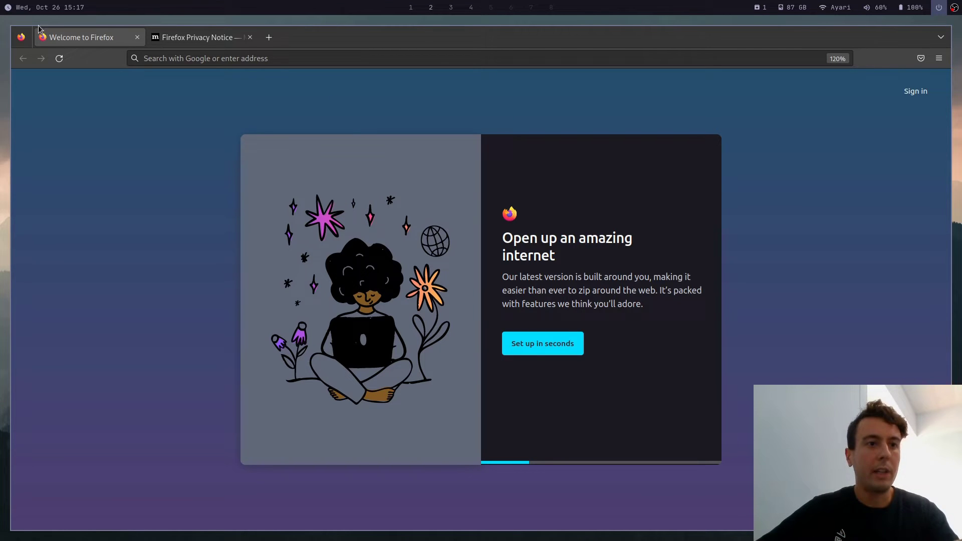
# - Skip the Firefox View introduction and glance at the main menu
pyautogui.click(21, 37)
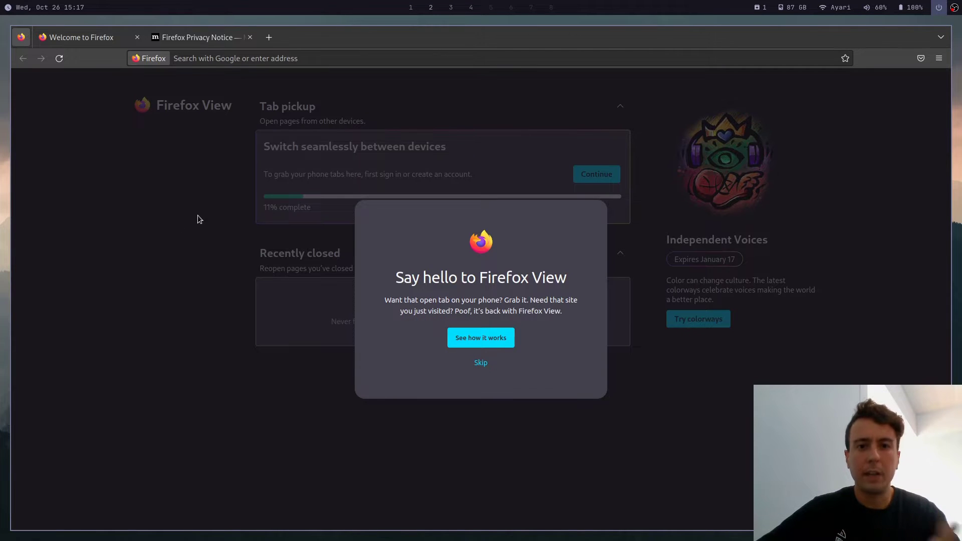
pyautogui.click(479, 364)
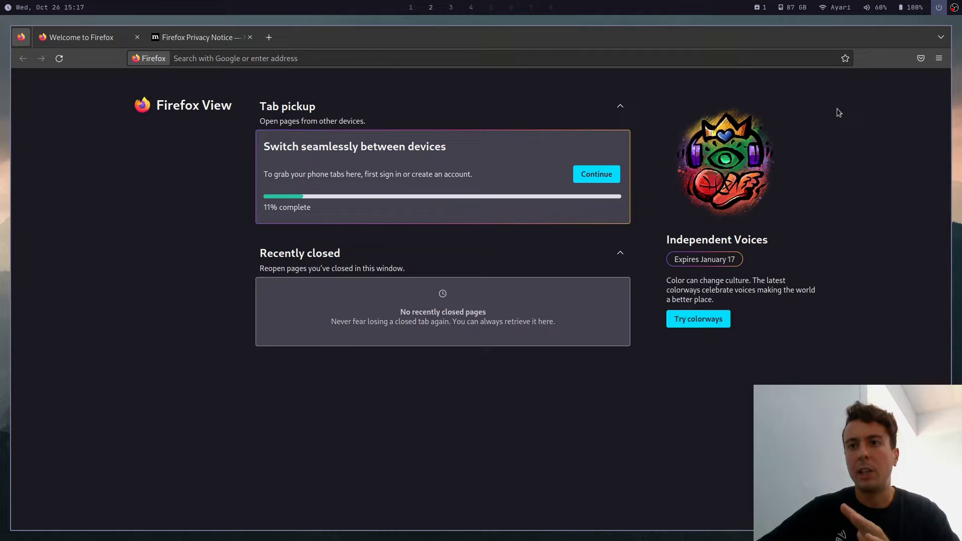
pyautogui.click(939, 58)
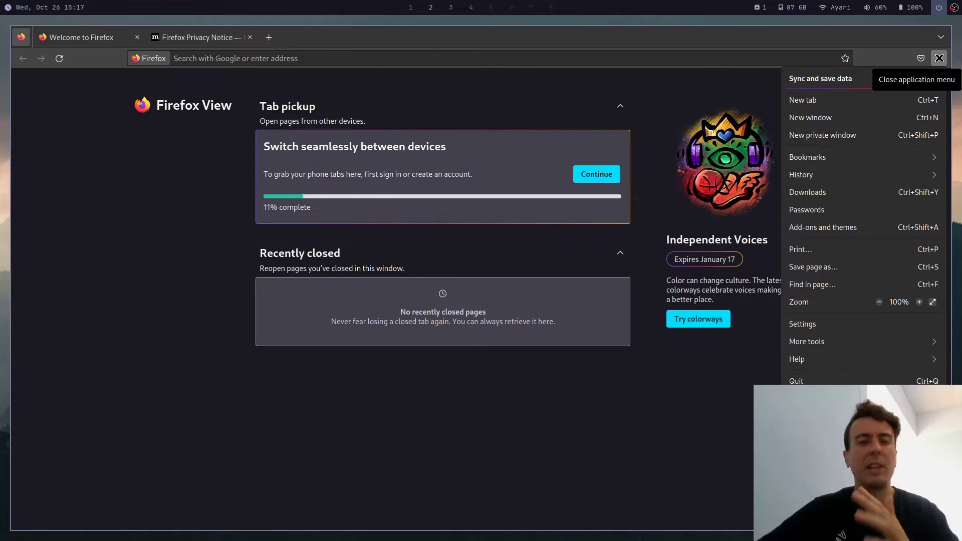
pyautogui.click(939, 58)
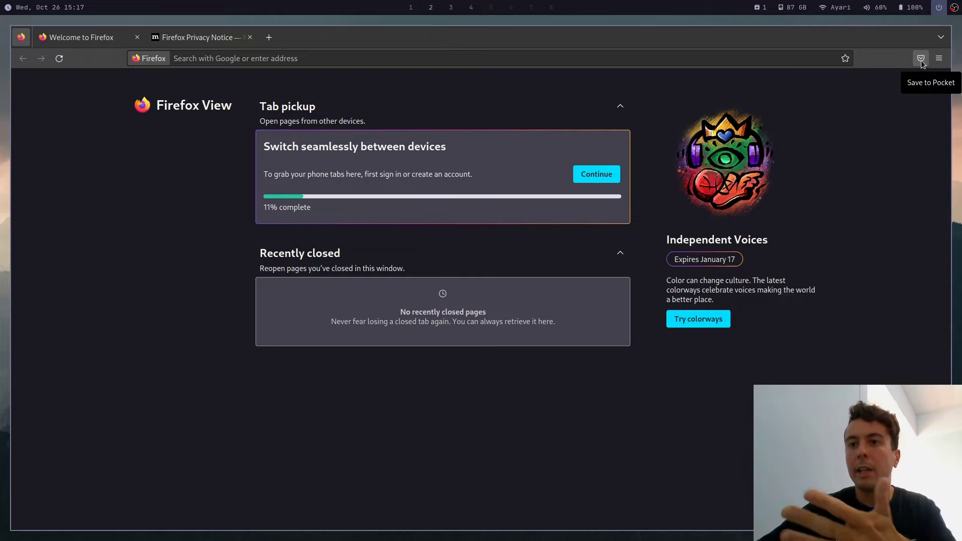
# - Look over the Pocket panel from the toolbar, then start a fresh new tab
pyautogui.rightClick(920, 60)
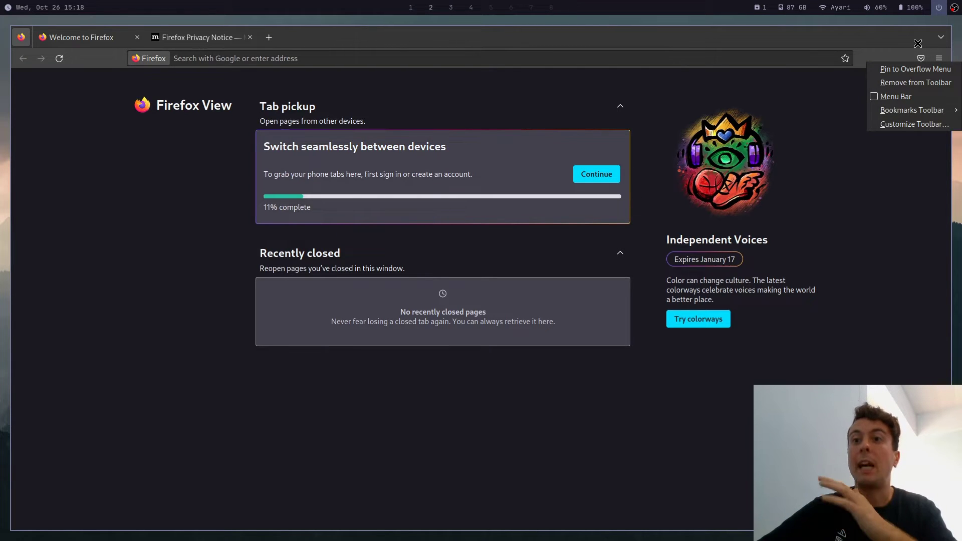
pyautogui.click(917, 43)
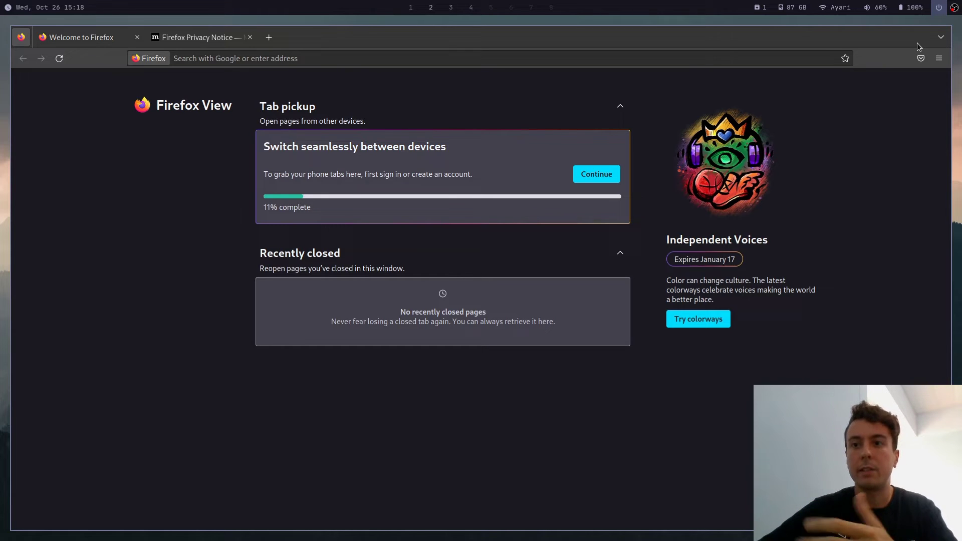
pyautogui.click(923, 58)
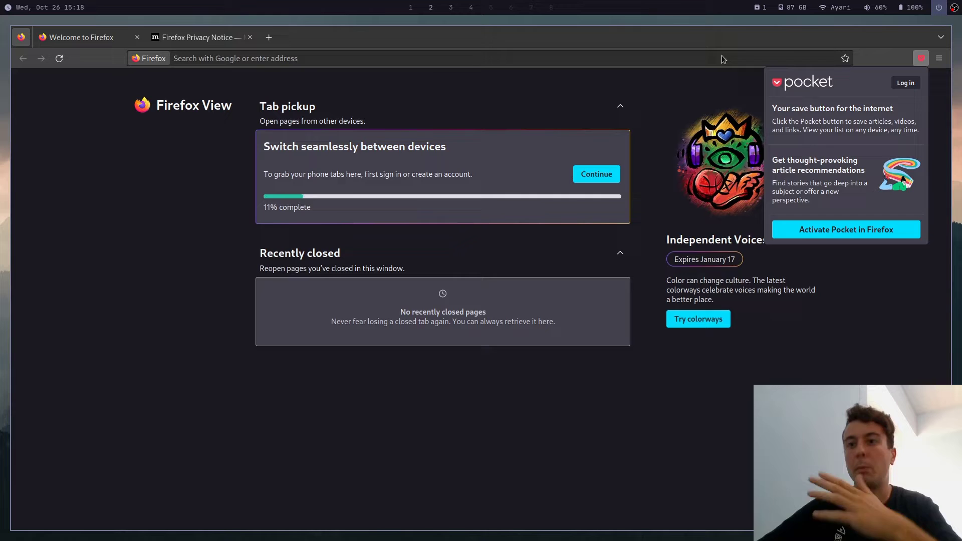
pyautogui.click(269, 37)
# - Try a 'something' search in a new tab, then go to Settings from the main menu
pyautogui.click(269, 38)
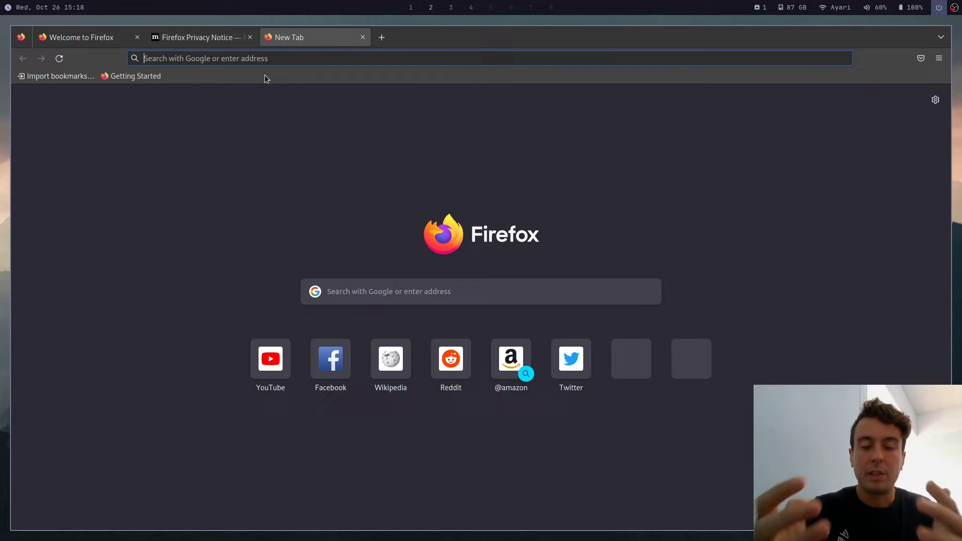
pyautogui.write('something')
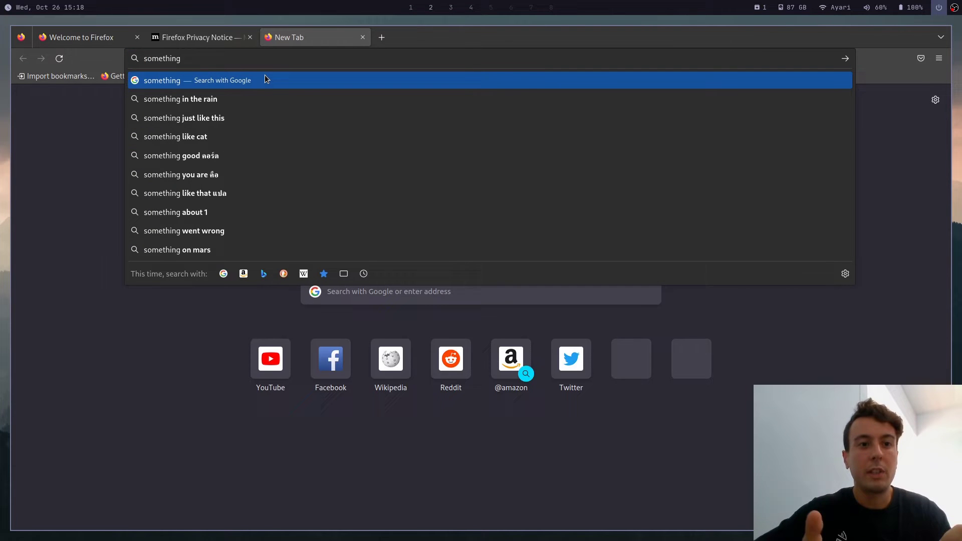
pyautogui.click(195, 353)
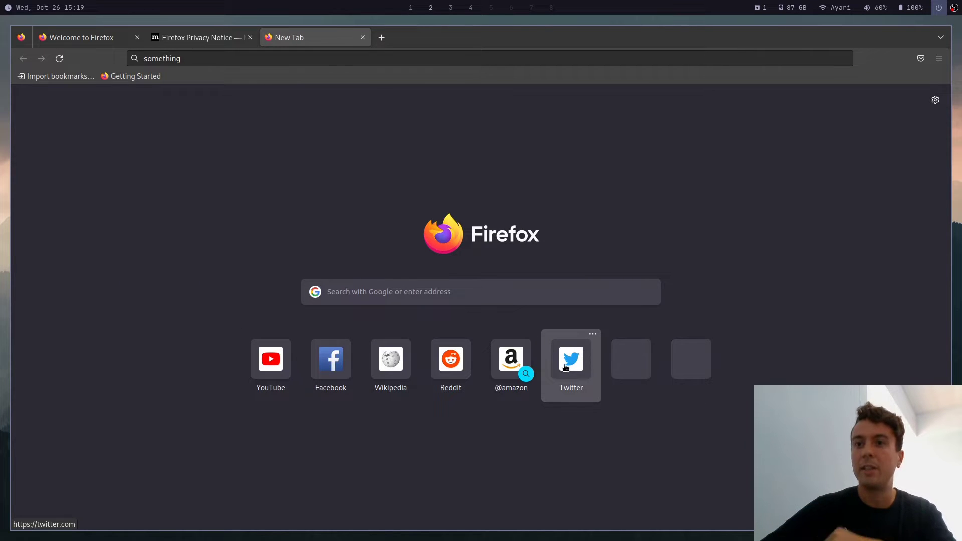
pyautogui.click(938, 58)
pyautogui.click(840, 325)
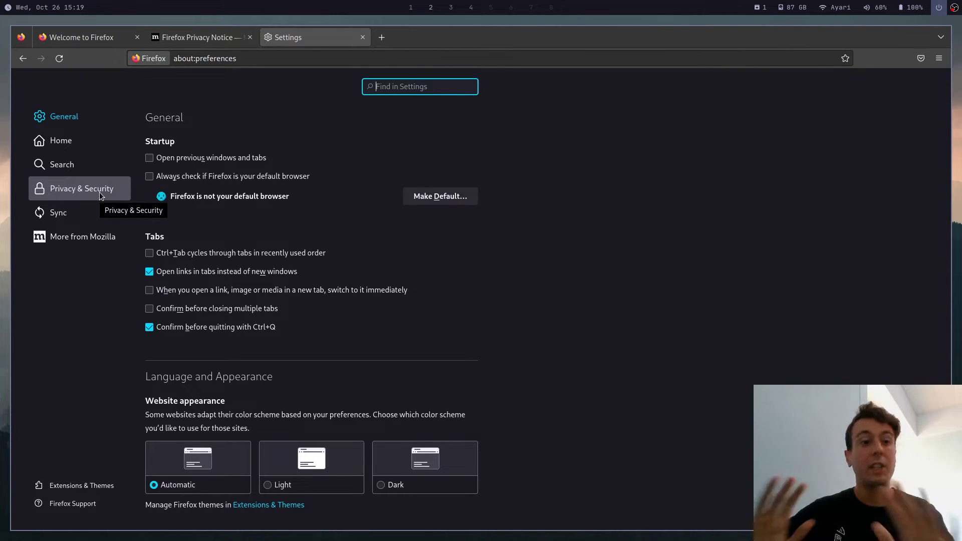
# - Review the Search settings, then move to the More from Mozilla section
pyautogui.click(84, 166)
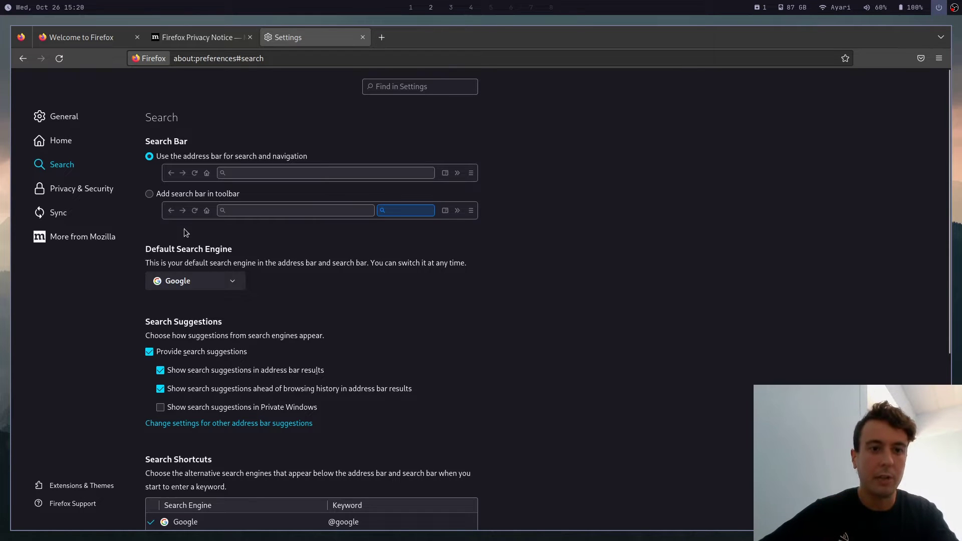
pyautogui.click(42, 238)
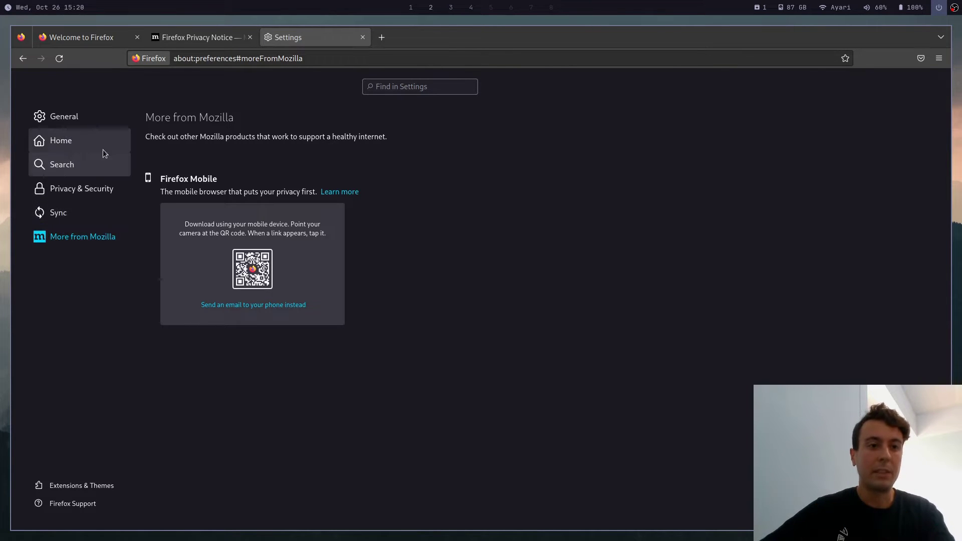
# - Load about:config in a new tab, accept the risk warning, and show only modified preferences
pyautogui.click(380, 42)
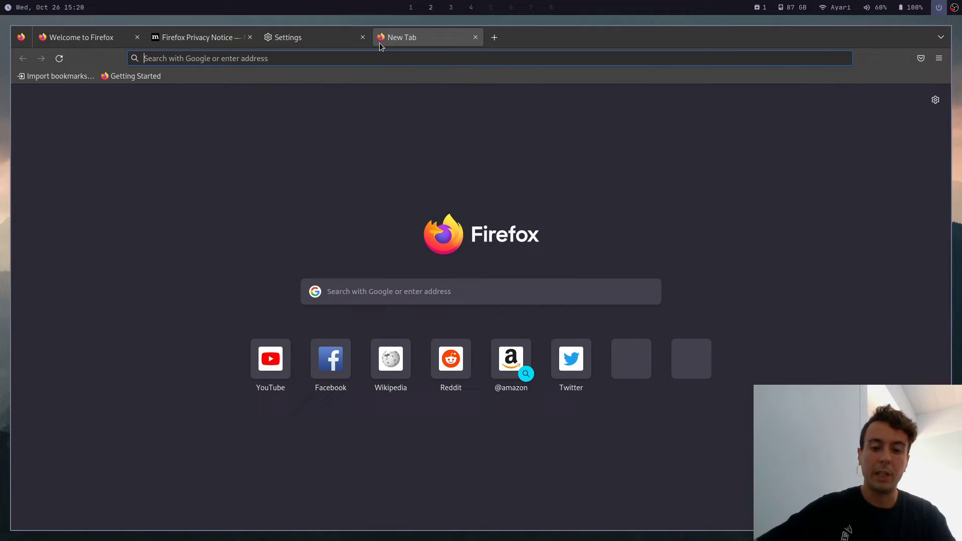
pyautogui.write('b')
pyautogui.press('BackSpace')
pyautogui.write('about')
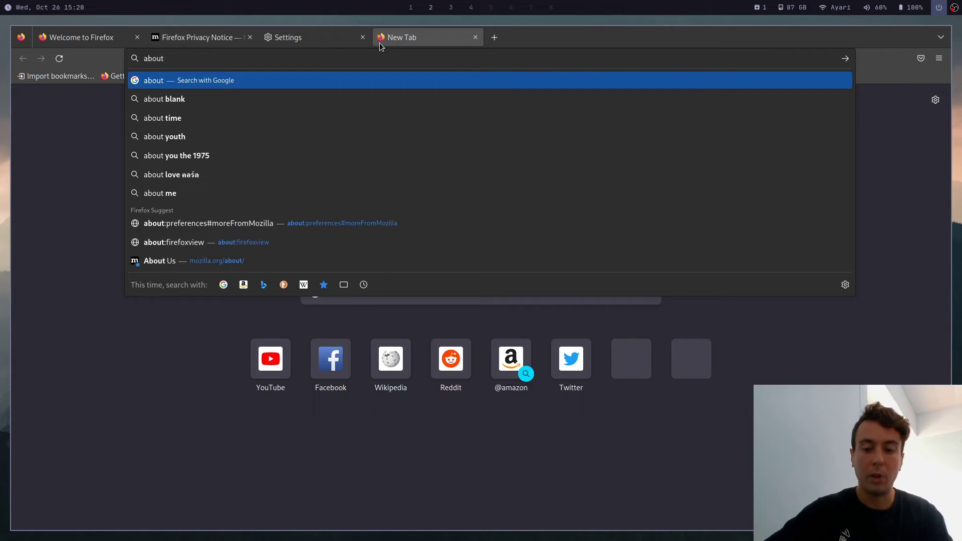
pyautogui.write(':config')
pyautogui.press('Return')
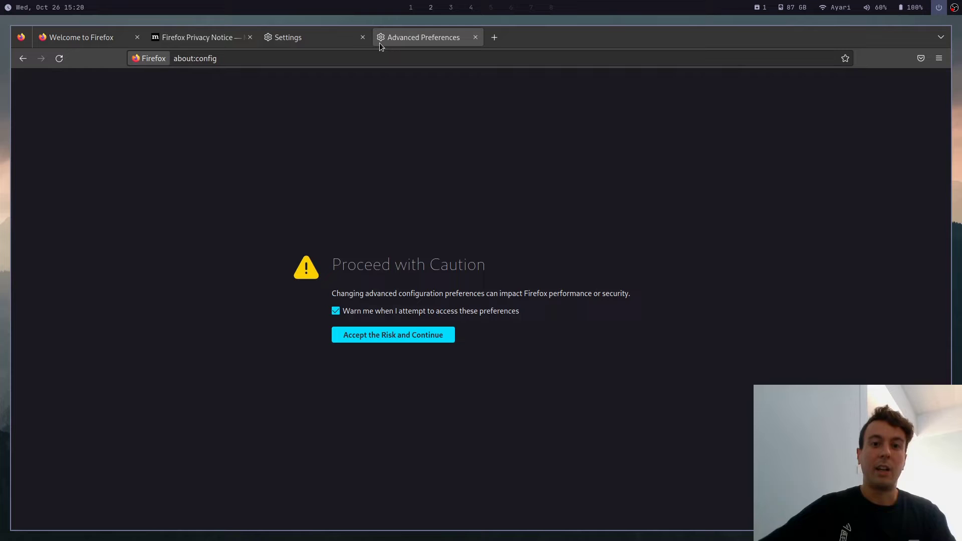
pyautogui.click(406, 337)
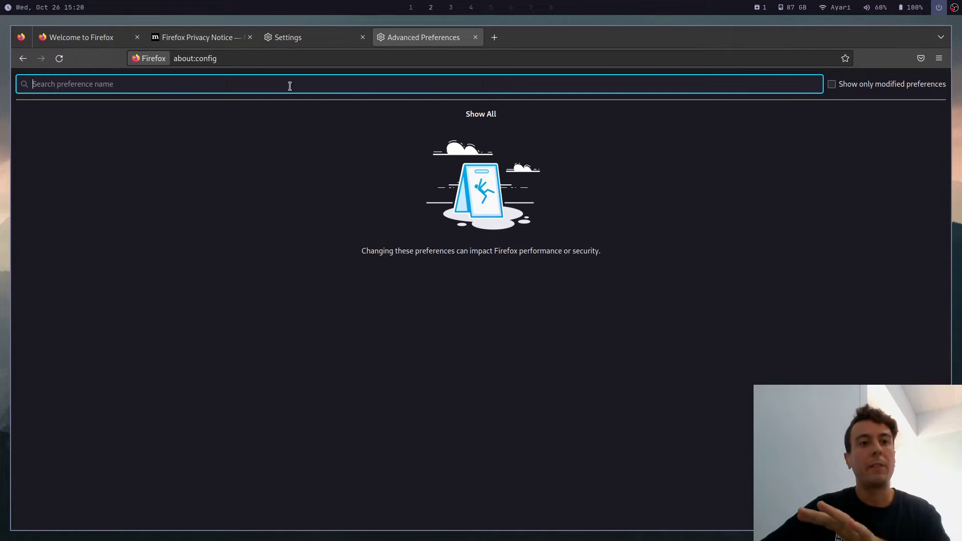
pyautogui.click(832, 84)
pyautogui.scroll(-6, 438, 279)
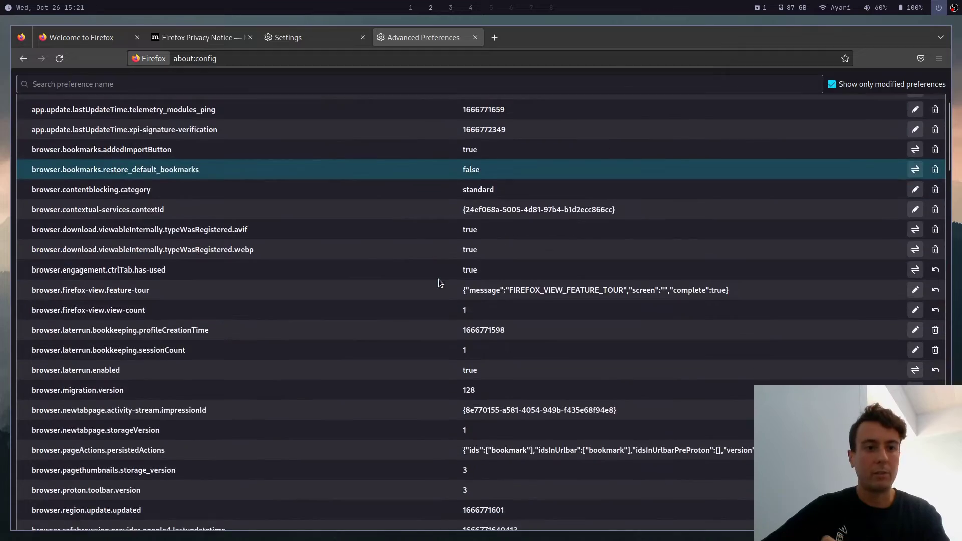
pyautogui.scroll(-20, 431, 287)
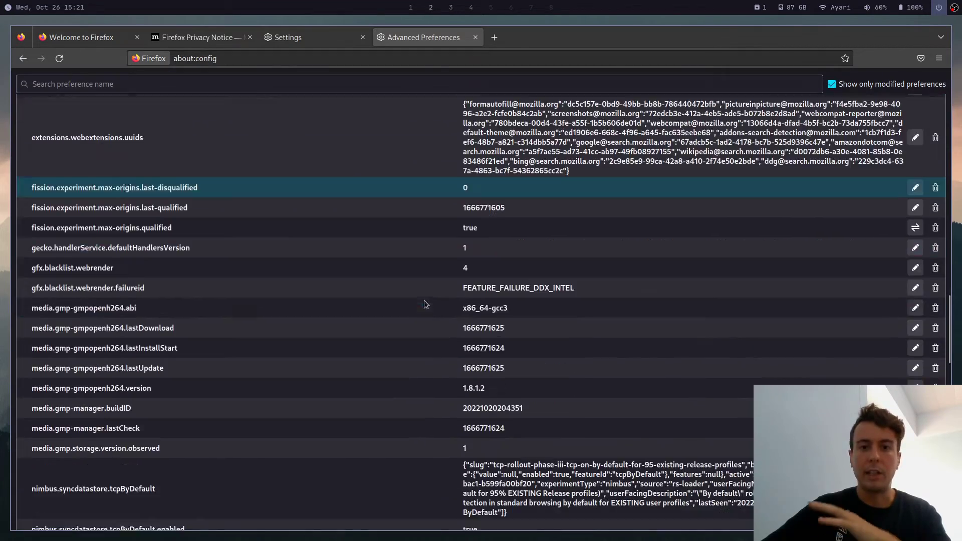
pyautogui.scroll(-15, 427, 304)
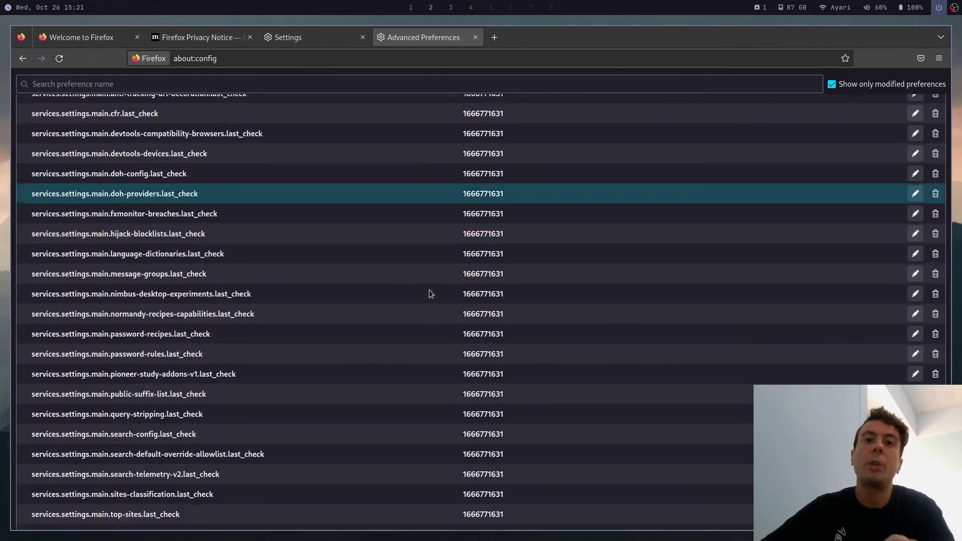
pyautogui.scroll(-4, 430, 289)
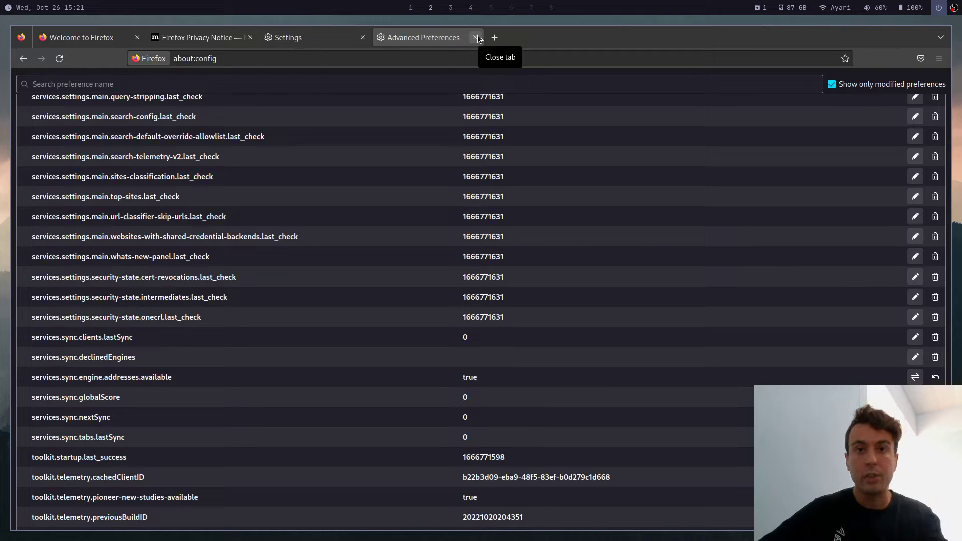
# - Close the about:config tab and revisit the Search settings
pyautogui.click(476, 37)
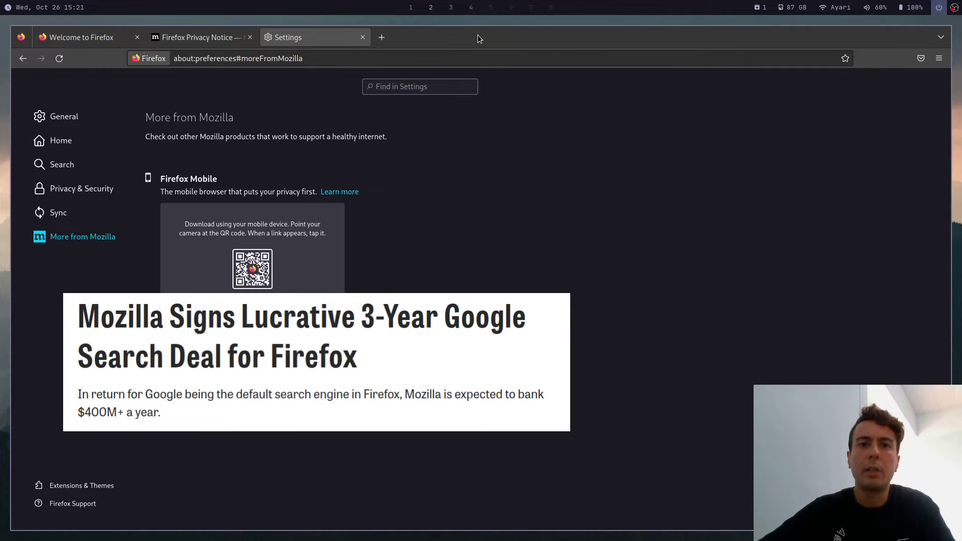
pyautogui.click(85, 165)
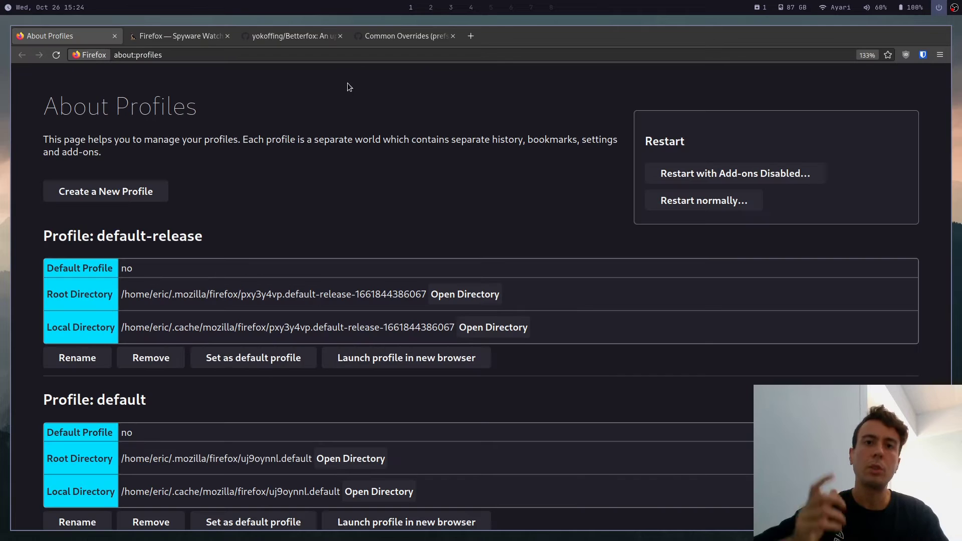
# - Read through the Betterfox GitHub repository, then return to the About Profiles page
pyautogui.click(329, 37)
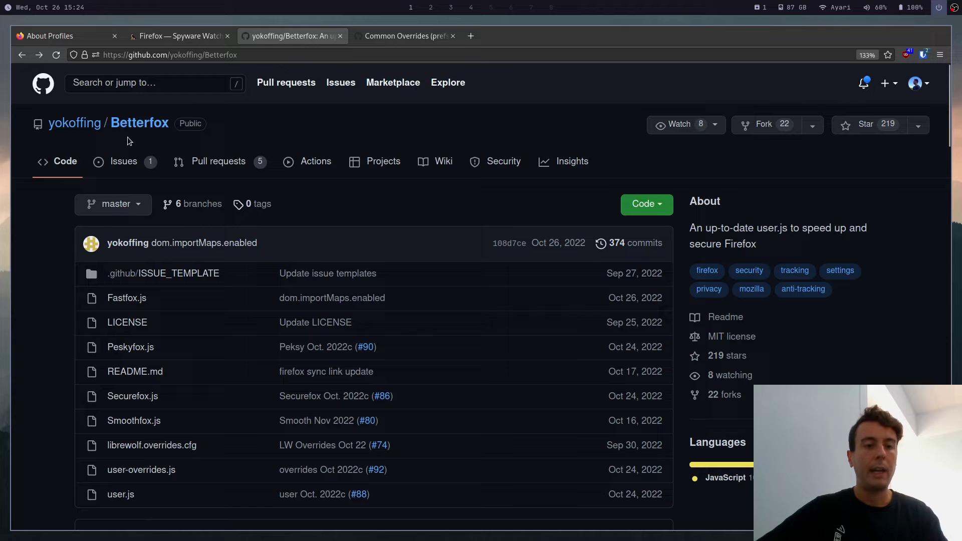
pyautogui.scroll(-3, 127, 141)
pyautogui.scroll(-3, 105, 308)
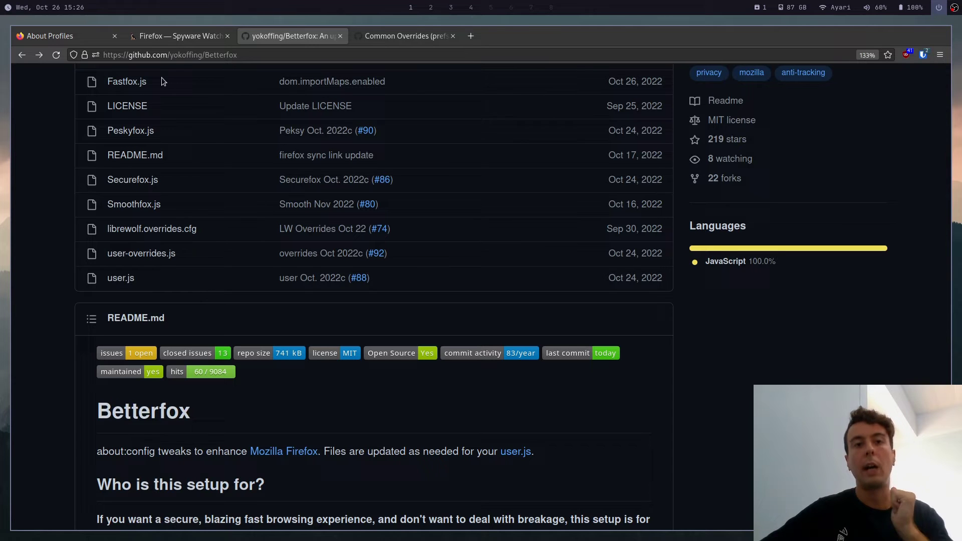
pyautogui.scroll(-2, 194, 139)
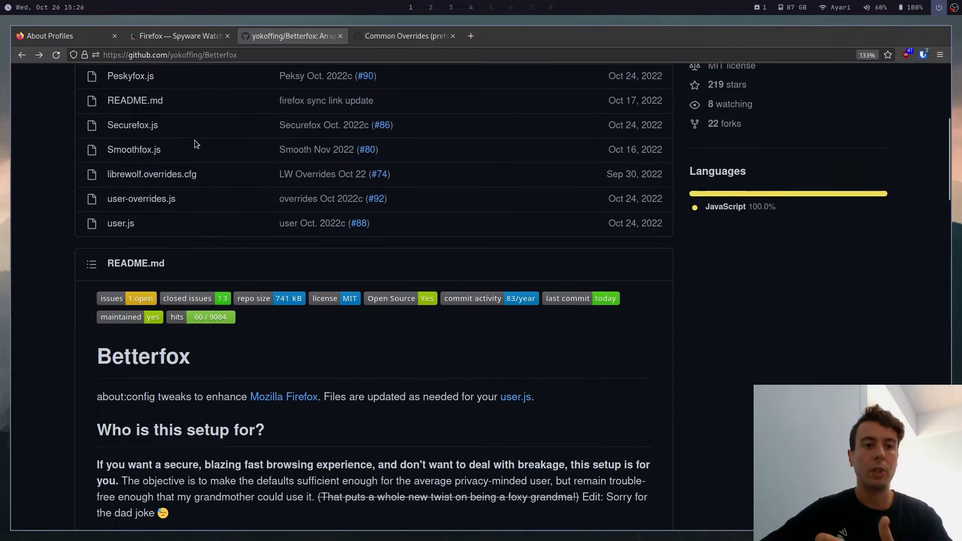
pyautogui.scroll(2, 194, 140)
pyautogui.scroll(3, 194, 144)
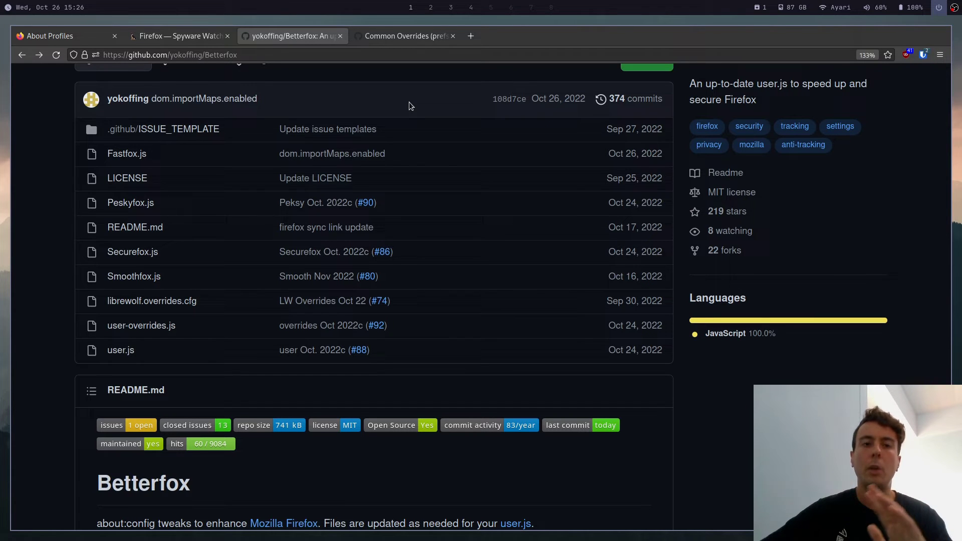
pyautogui.click(71, 39)
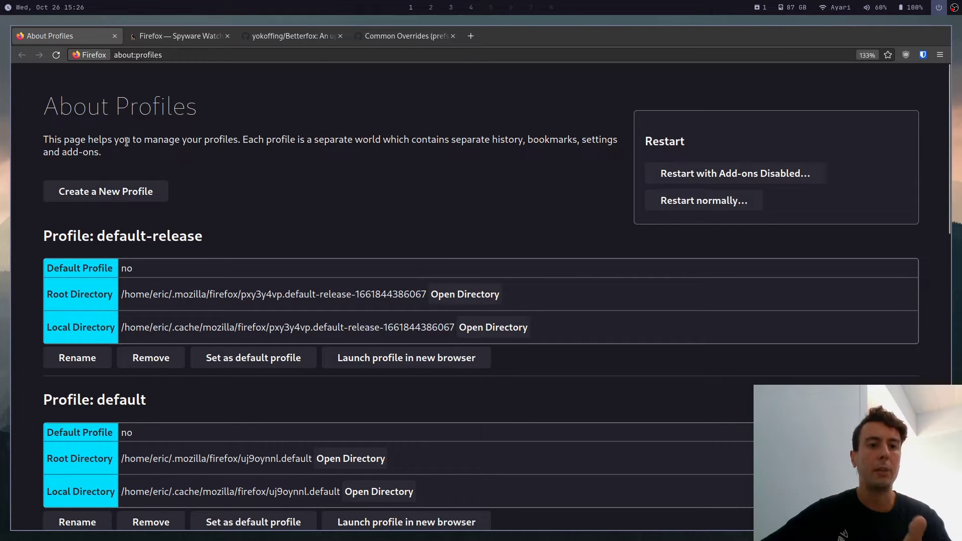
# - Create a new Firefox profile named betterfox with the profile wizard
pyautogui.click(101, 190)
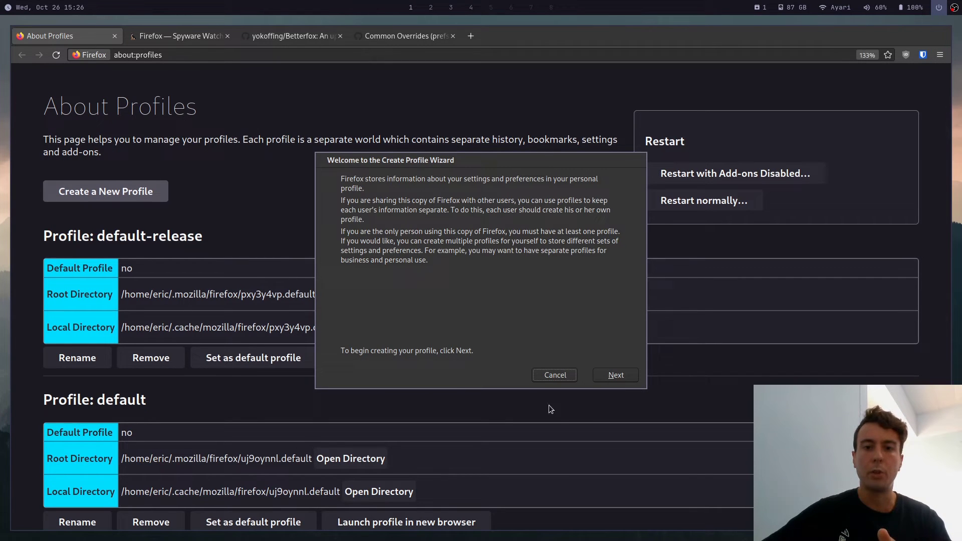
pyautogui.click(615, 375)
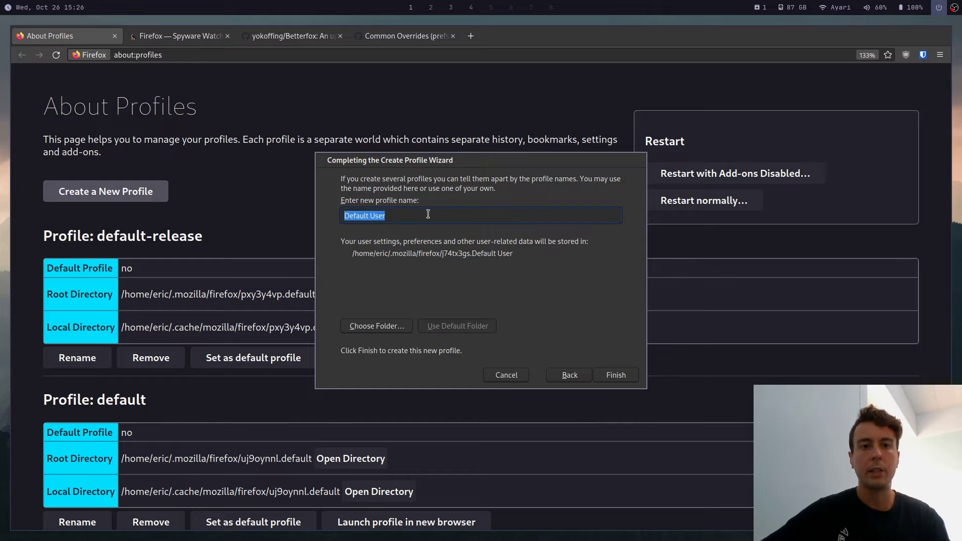
pyautogui.write('bett')
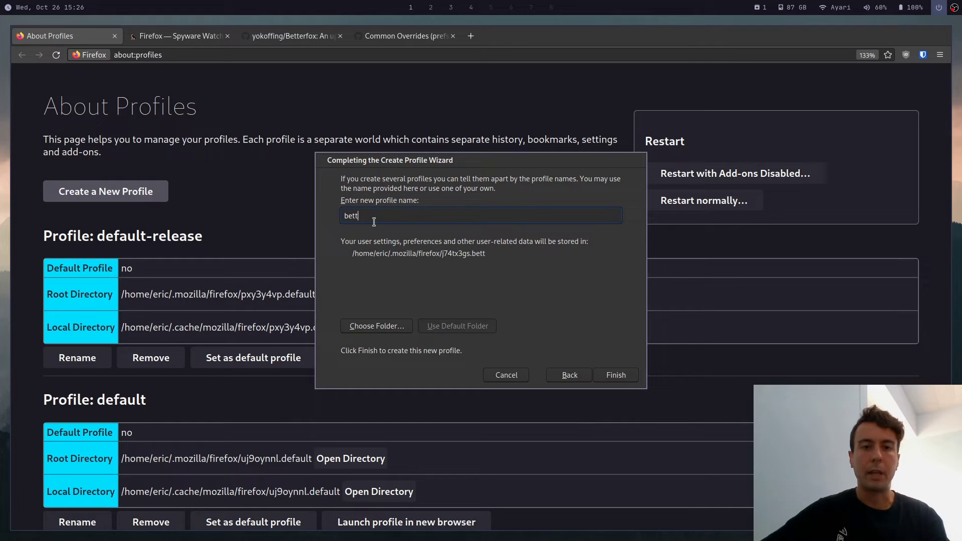
pyautogui.write('erfox')
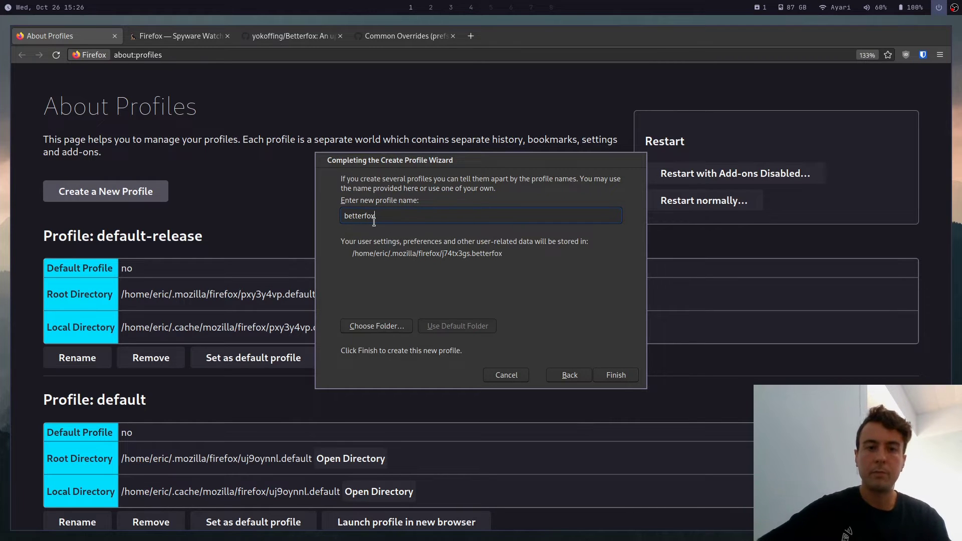
pyautogui.click(610, 381)
# - Launch the betterfox profile in a new browser window once, then close that window
pyautogui.scroll(-8, 250, 304)
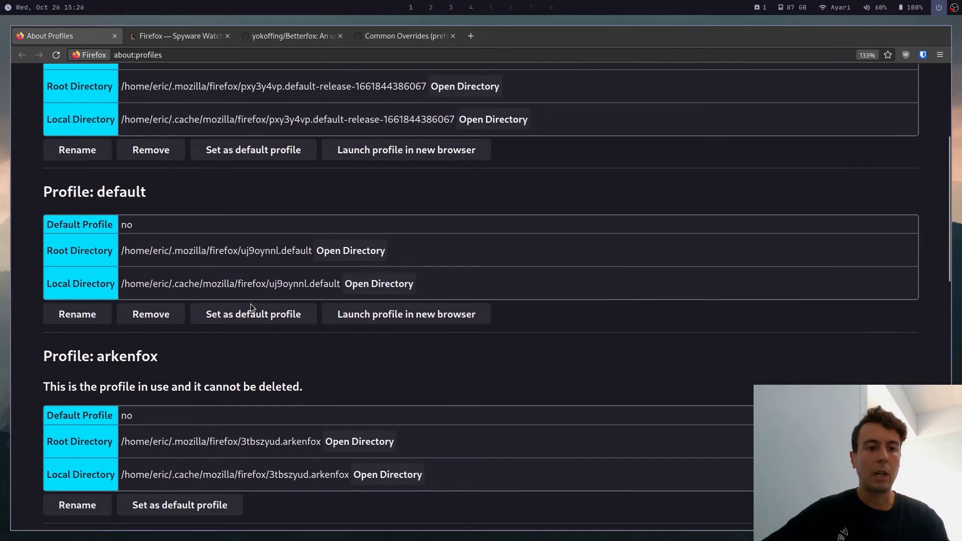
pyautogui.scroll(-10, 250, 304)
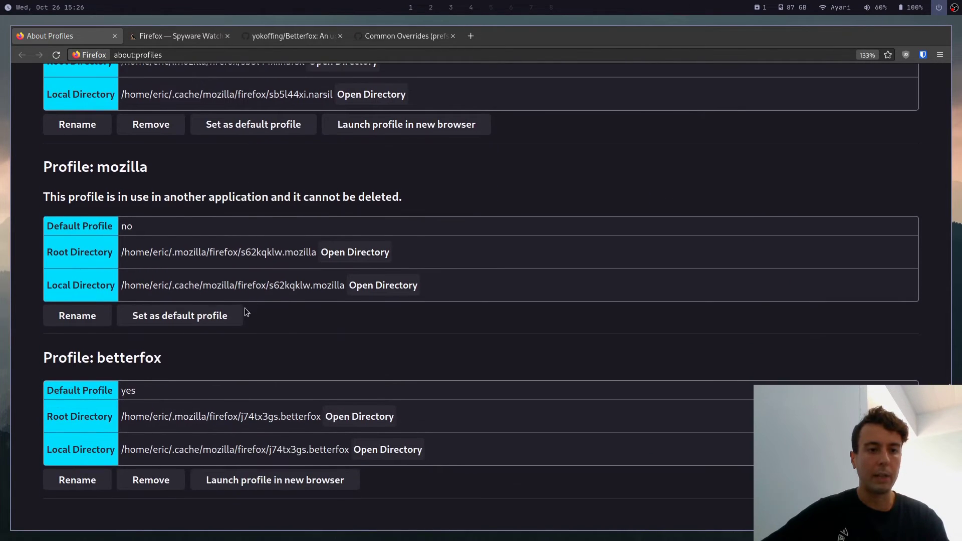
pyautogui.click(249, 481)
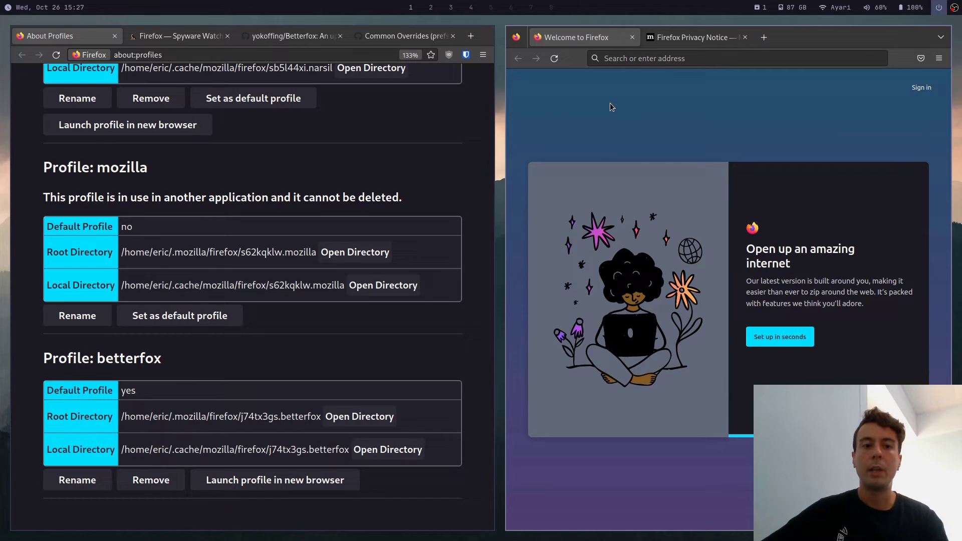
pyautogui.hotkey('ctrl', 'shift', 'w')
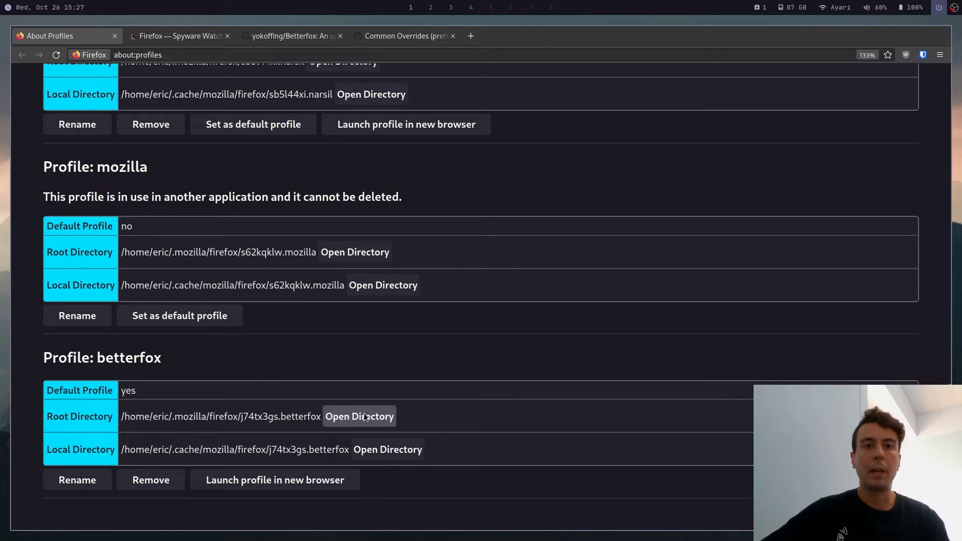
# - In ranger, enter the j74tx3gs.betterfox folder and make a user.js file with mf
pyautogui.press('super+3')
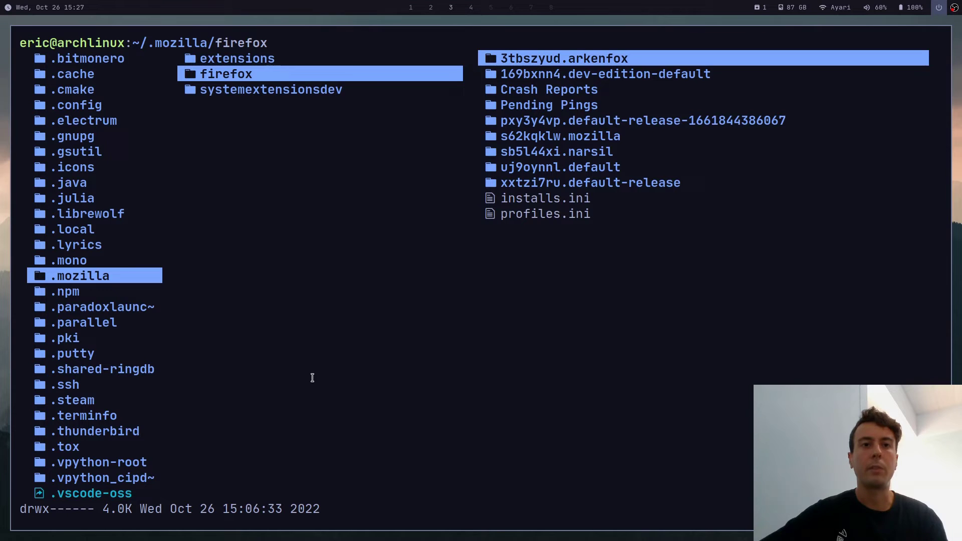
pyautogui.press('l')
pyautogui.press('j')
pyautogui.press('j')
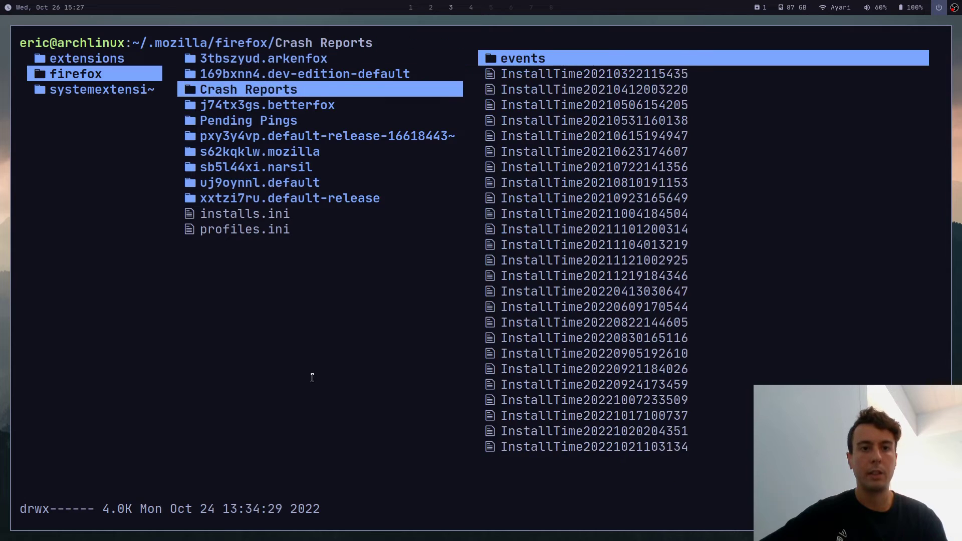
pyautogui.press('j')
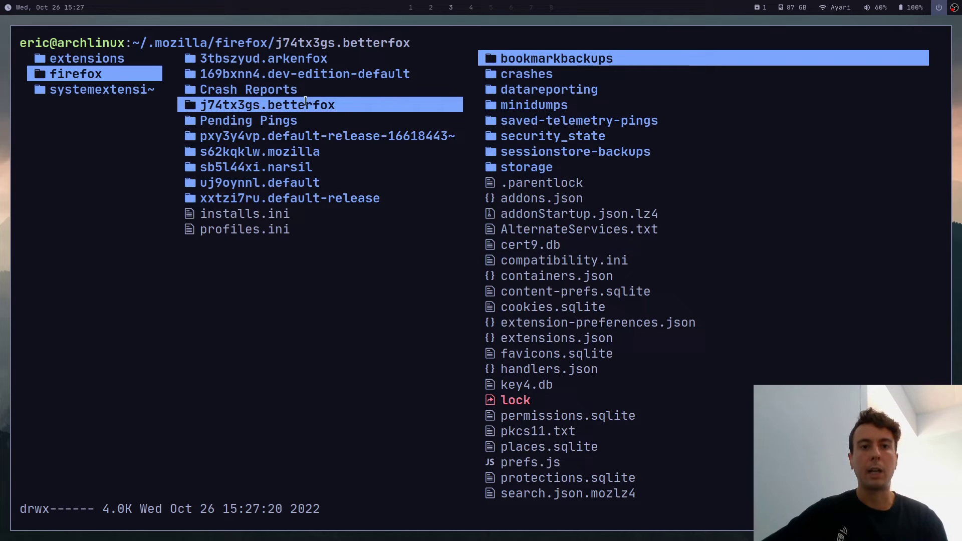
pyautogui.press('l')
pyautogui.press('Escape')
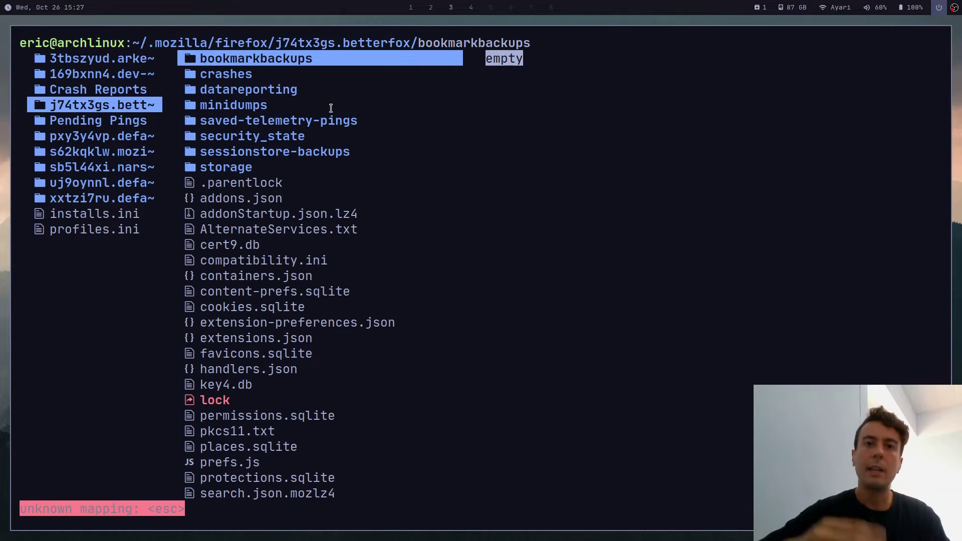
pyautogui.write('m')
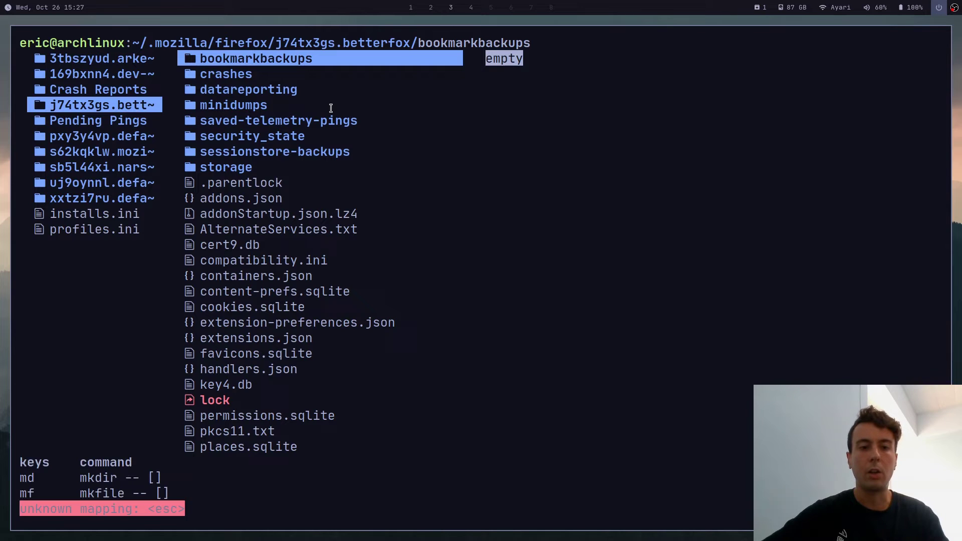
pyautogui.write('fuser.js')
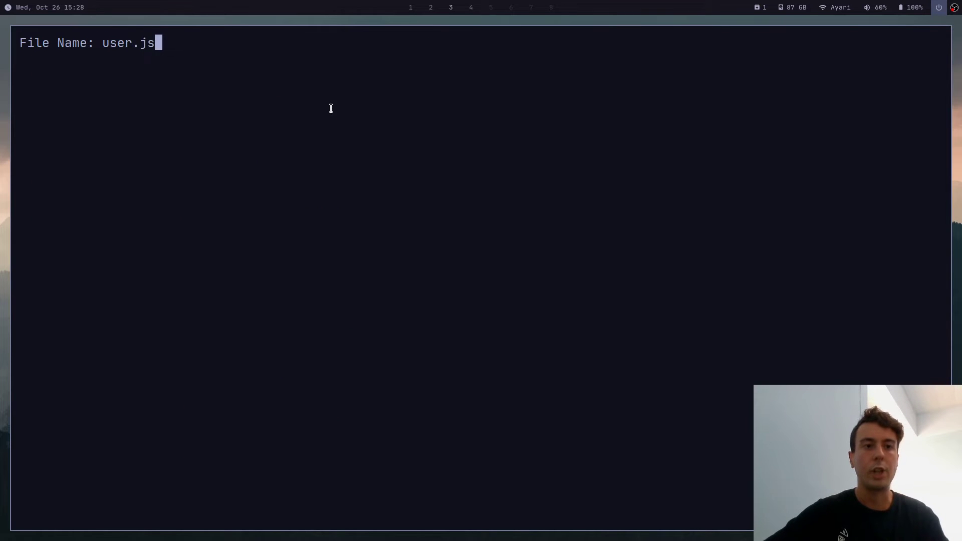
pyautogui.press('Return')
# - Open the raw view of Betterfox's user.js on GitHub and select all its text
pyautogui.press('super+1')
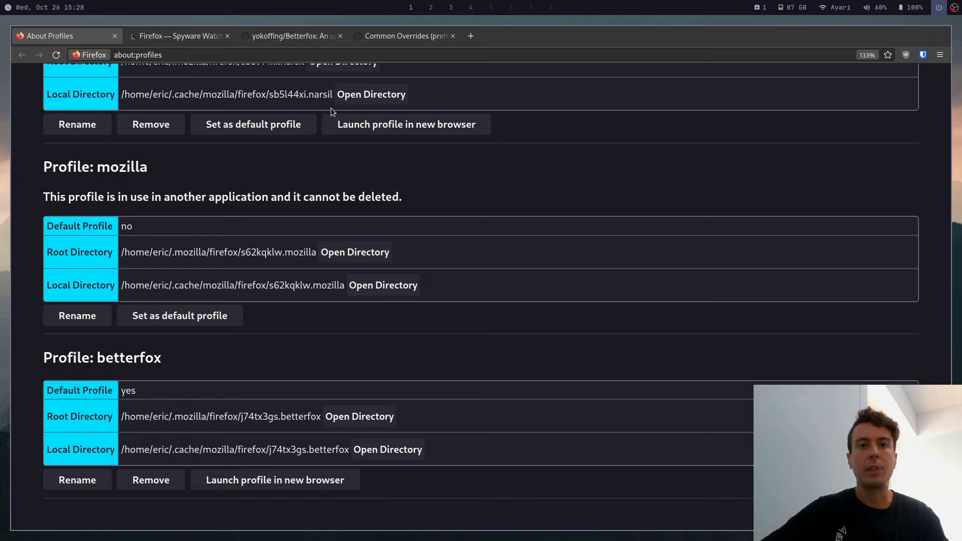
pyautogui.click(271, 36)
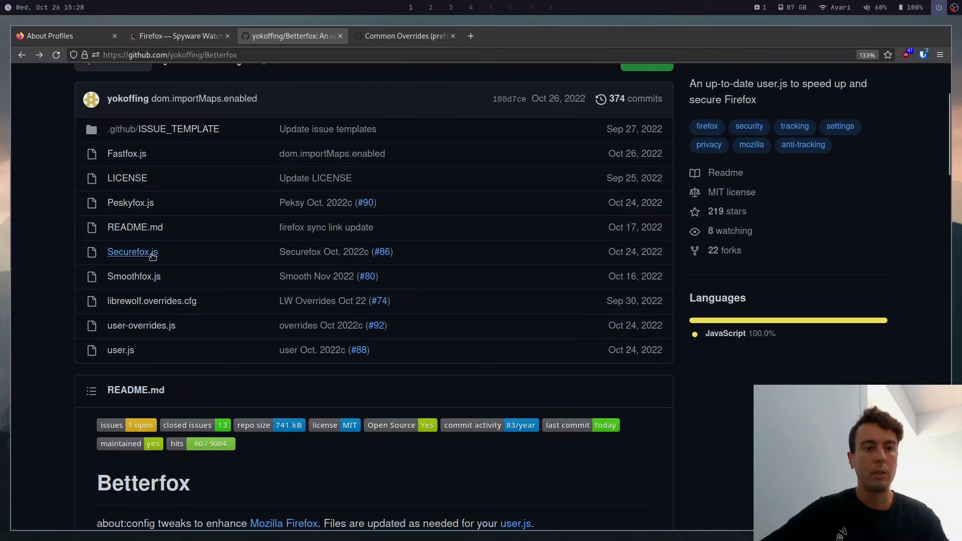
pyautogui.click(141, 326)
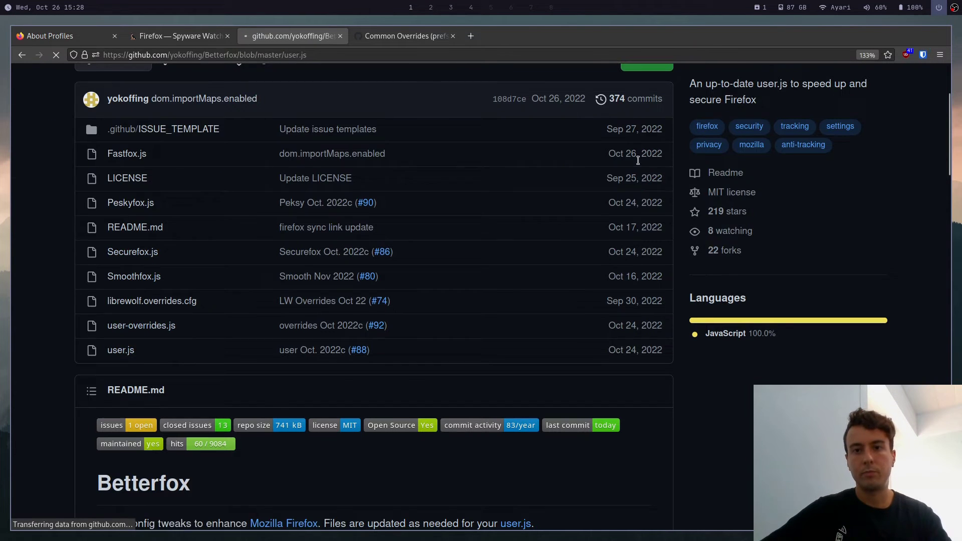
pyautogui.click(760, 326)
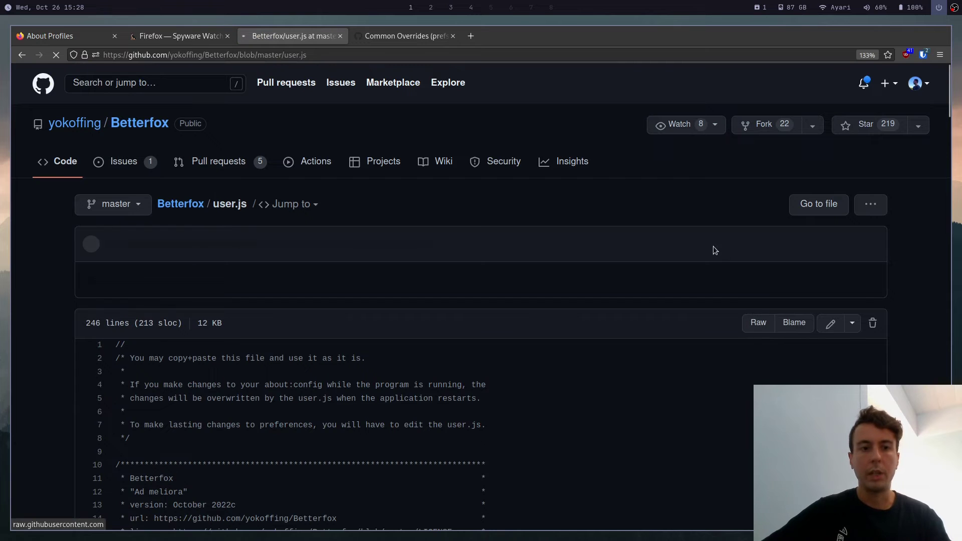
pyautogui.hotkey('ctrl', 'a')
# - Paste the copied Betterfox settings into user.js in Neovim and save with :w
pyautogui.click(599, 260)
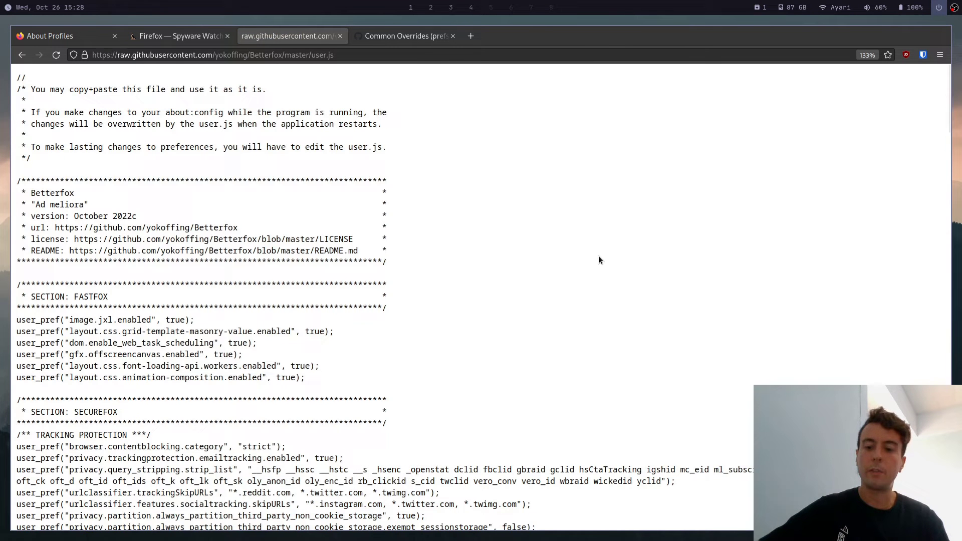
pyautogui.press('super+3')
pyautogui.press('i')
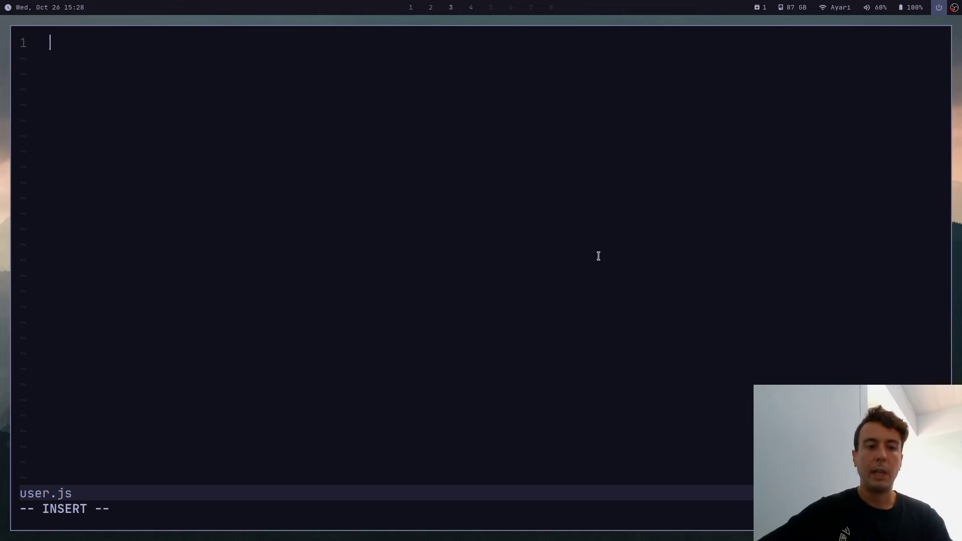
pyautogui.hotkey('ctrl', 'shift', 'v')
pyautogui.press('Escape')
pyautogui.write(':w')
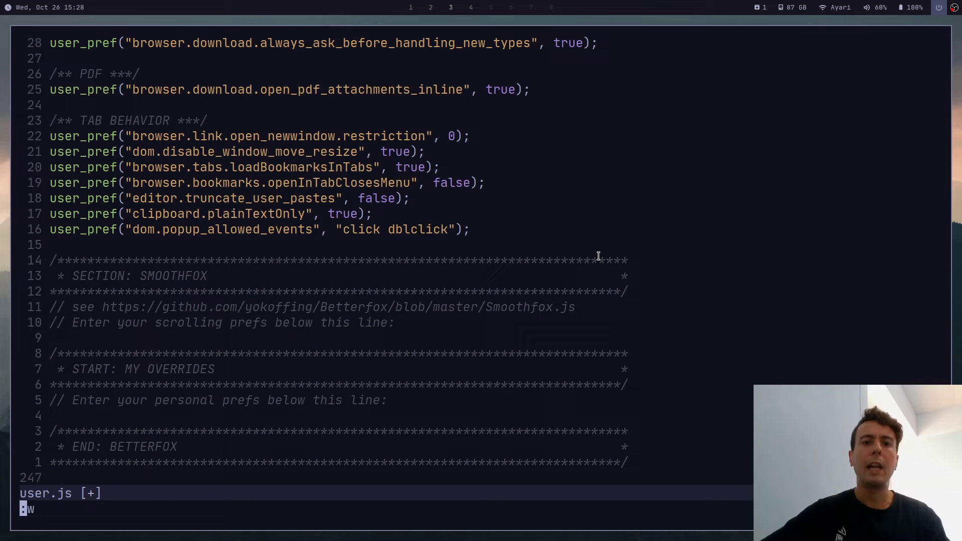
pyautogui.press('Return')
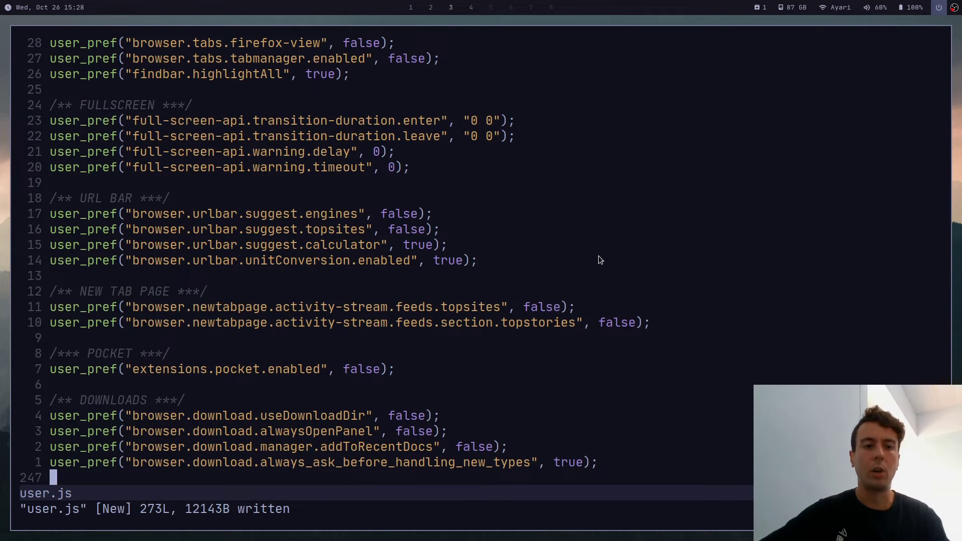
# - Review the top of the saved 273-line user.js, then return to the browser workspace
pyautogui.press('g')
pyautogui.press('g')
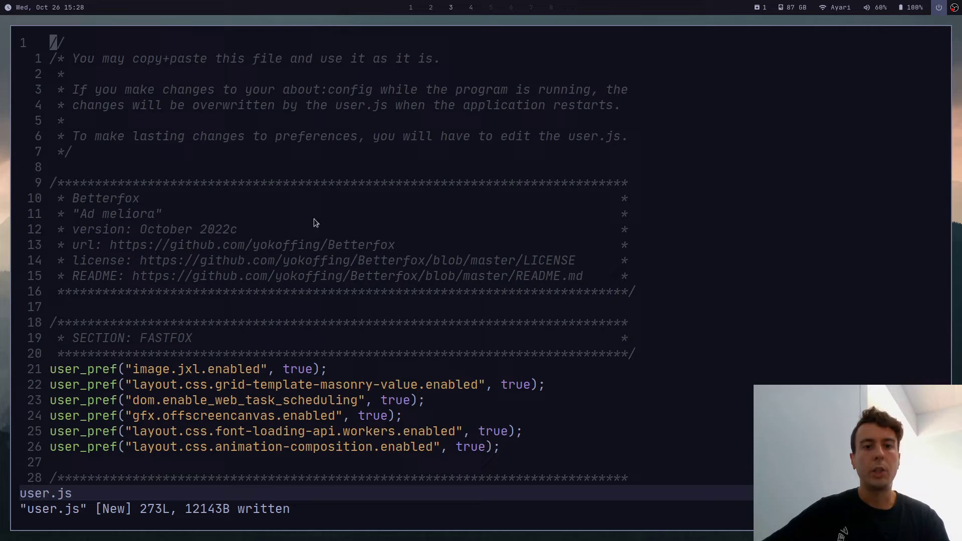
pyautogui.scroll(-4, 263, 338)
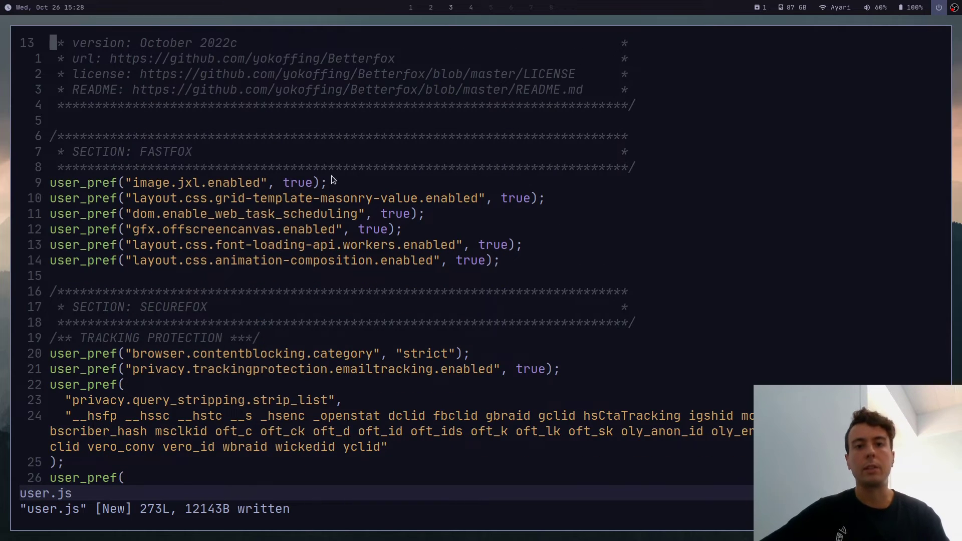
pyautogui.scroll(3, 285, 188)
pyautogui.scroll(-5, 209, 315)
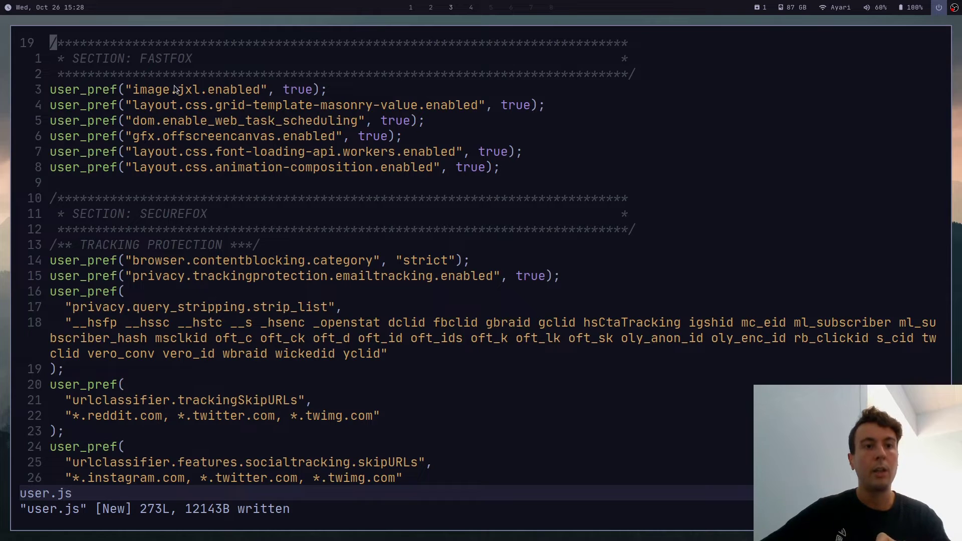
pyautogui.press('super+1')
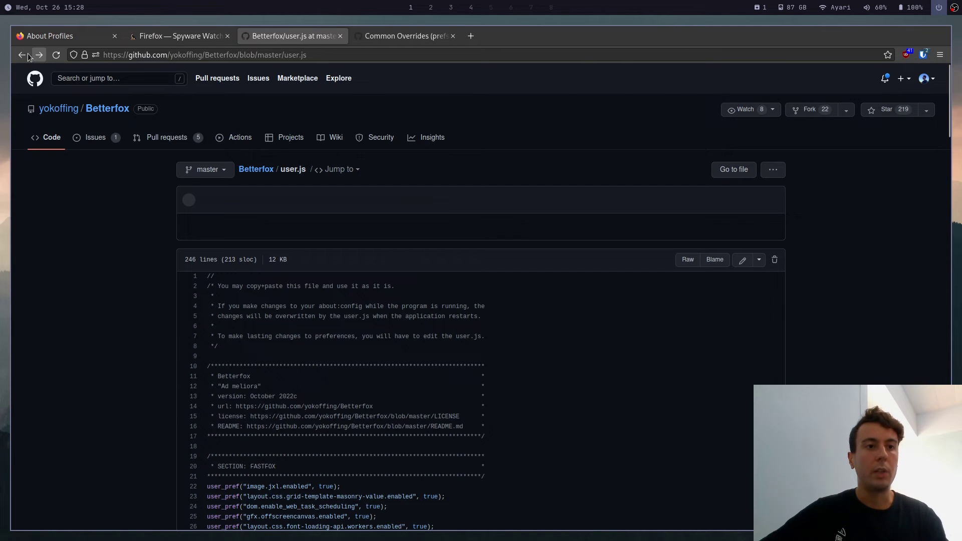
pyautogui.scroll(3, 236, 201)
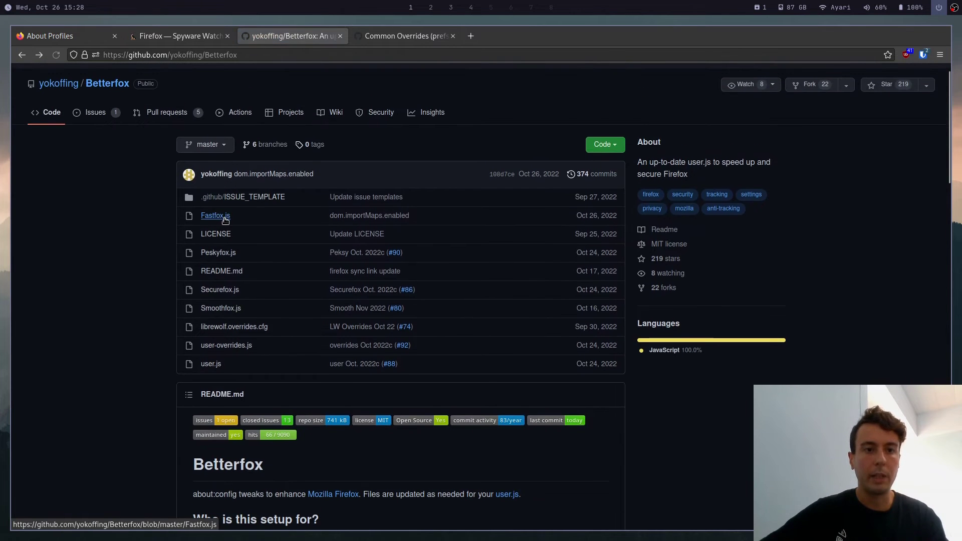
pyautogui.click(216, 215)
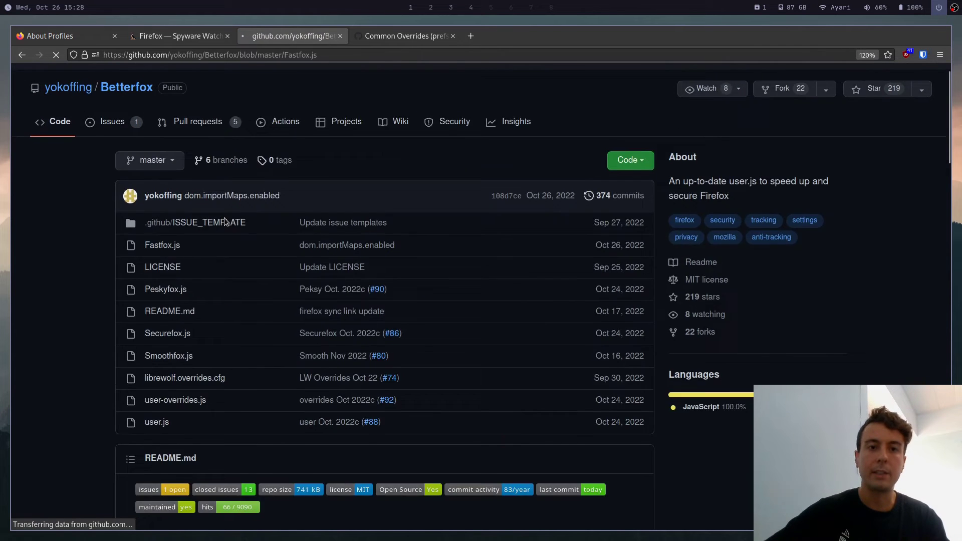
pyautogui.hotkey('ctrl', '+')
pyautogui.hotkey('ctrl', '+')
pyautogui.hotkey('ctrl', '+')
pyautogui.scroll(-5, 224, 218)
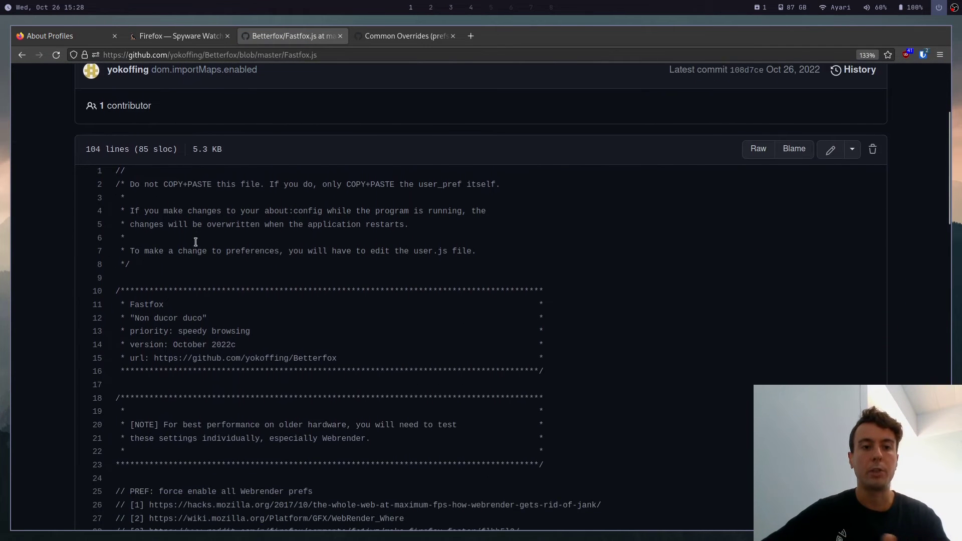
pyautogui.scroll(-3, 194, 242)
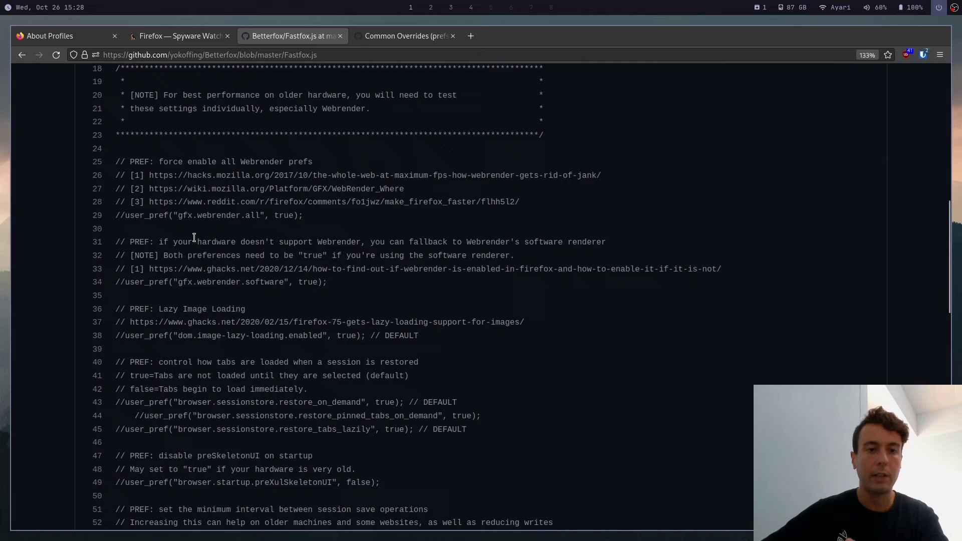
pyautogui.scroll(-2, 194, 237)
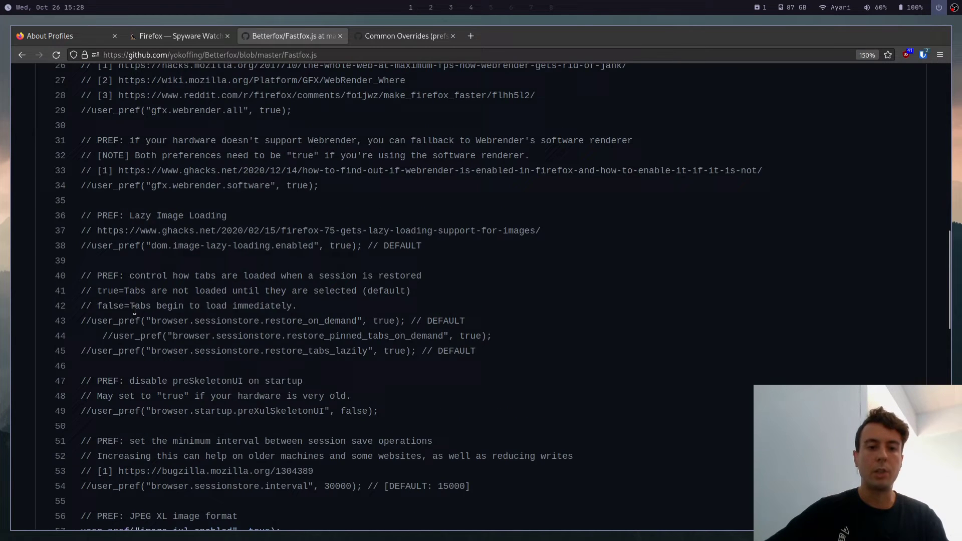
pyautogui.scroll(-5, 134, 310)
pyautogui.hotkey('ctrl', '+')
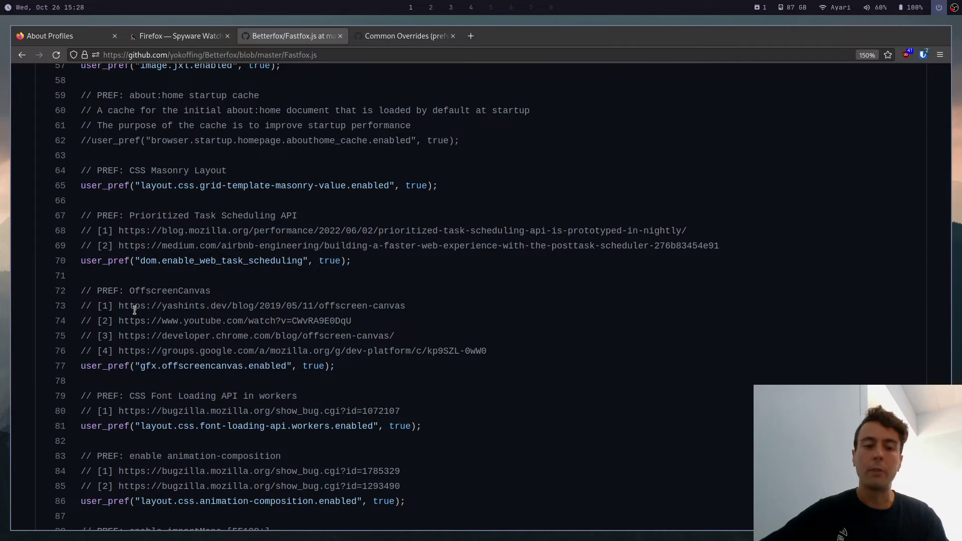
pyautogui.hotkey('alt', 'Left')
pyautogui.scroll(-5, 145, 325)
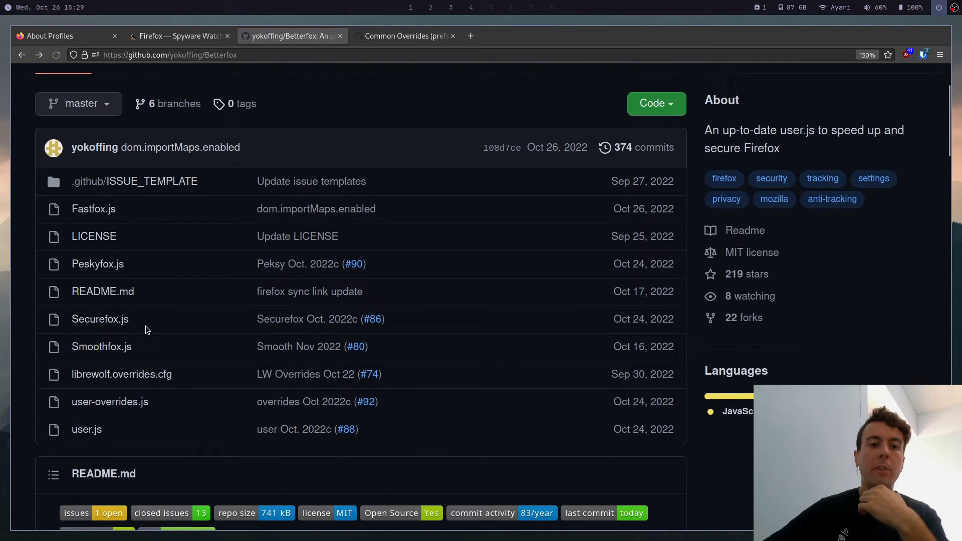
pyautogui.scroll(-2, 139, 333)
pyautogui.scroll(4, 140, 334)
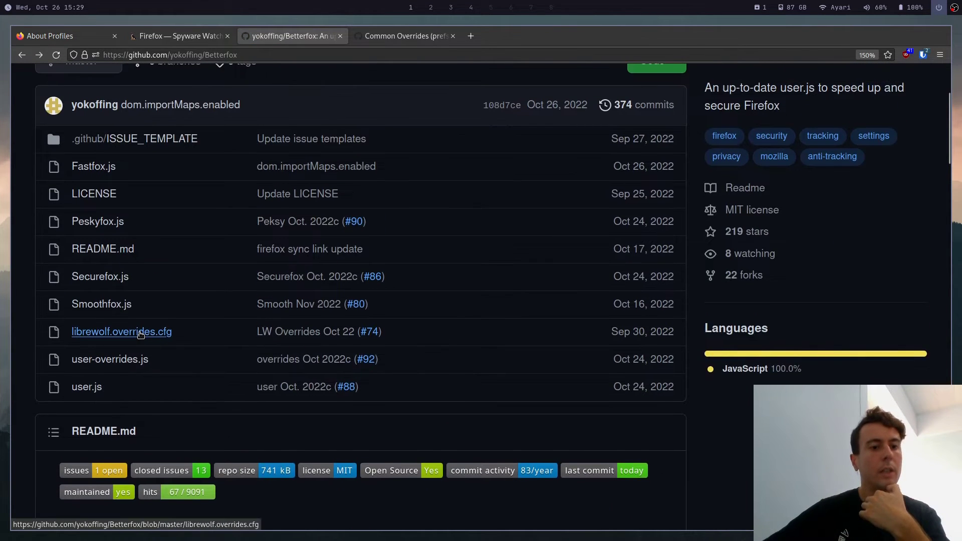
pyautogui.scroll(1, 141, 334)
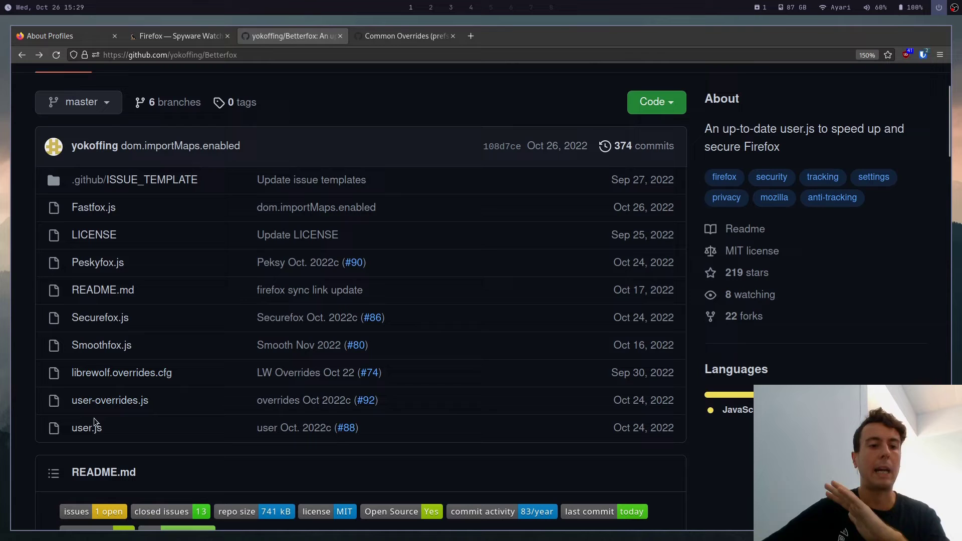
# - Quit Neovim with :q
pyautogui.press('super+3')
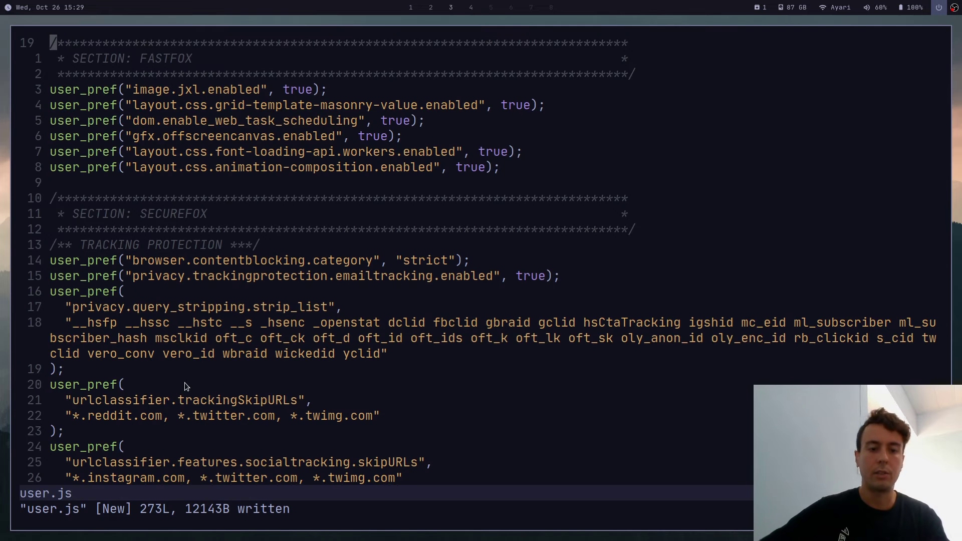
pyautogui.write(':q')
pyautogui.press('Return')
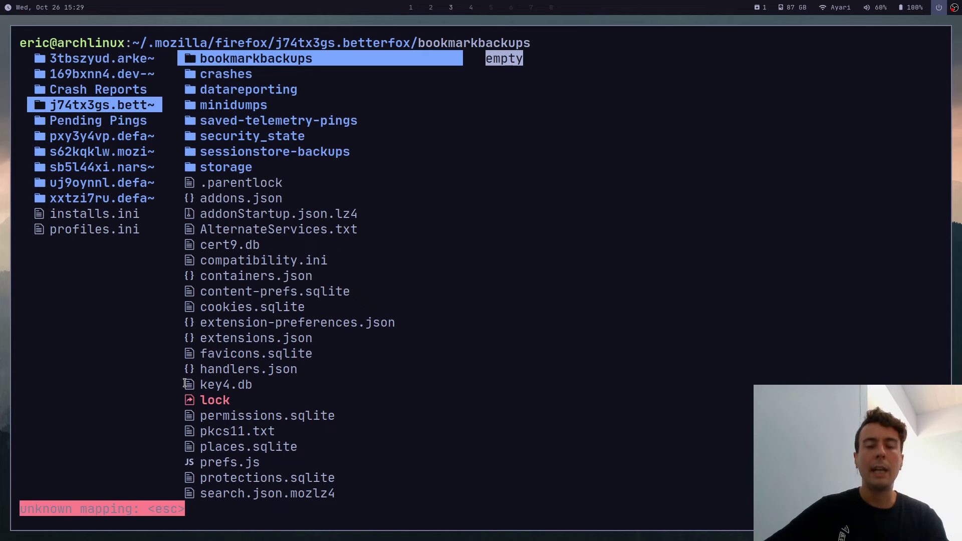
# - Launch the betterfox profile from About Profiles into its own window on workspace 2
pyautogui.press('super+1')
pyautogui.click(40, 35)
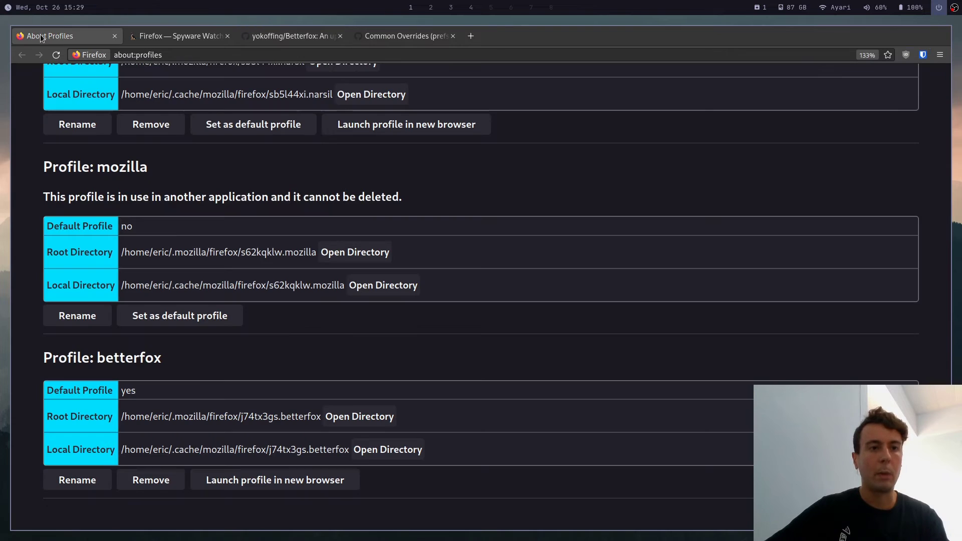
pyautogui.click(262, 482)
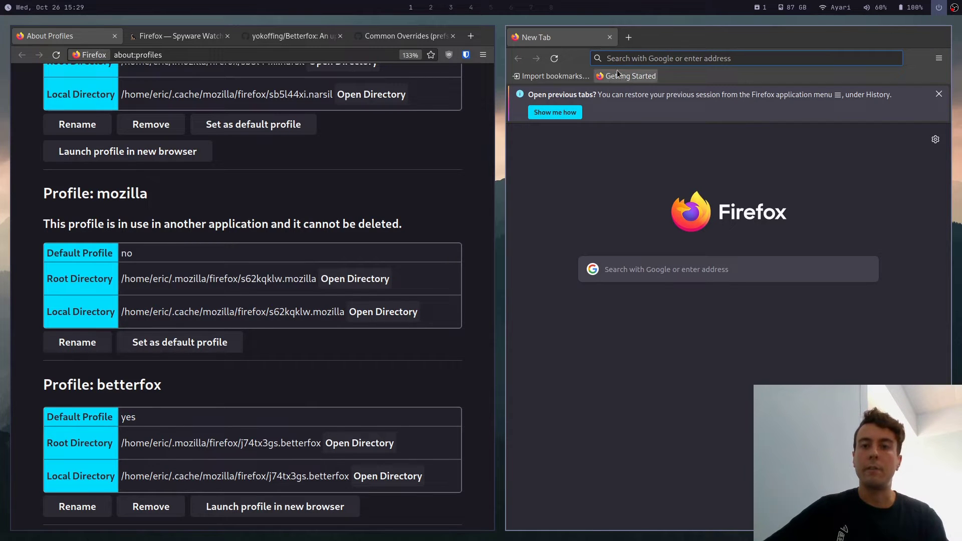
pyautogui.hotkey('ctrl', 'w')
pyautogui.press('super+2')
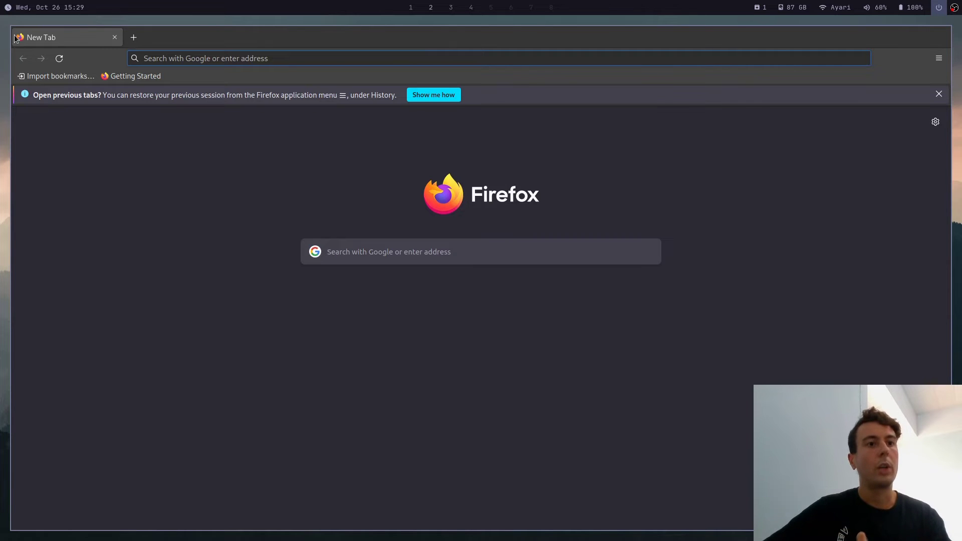
# - Open the betterfox profile's Settings, review Privacy & Security, and zoom the page to 120%
pyautogui.click(935, 59)
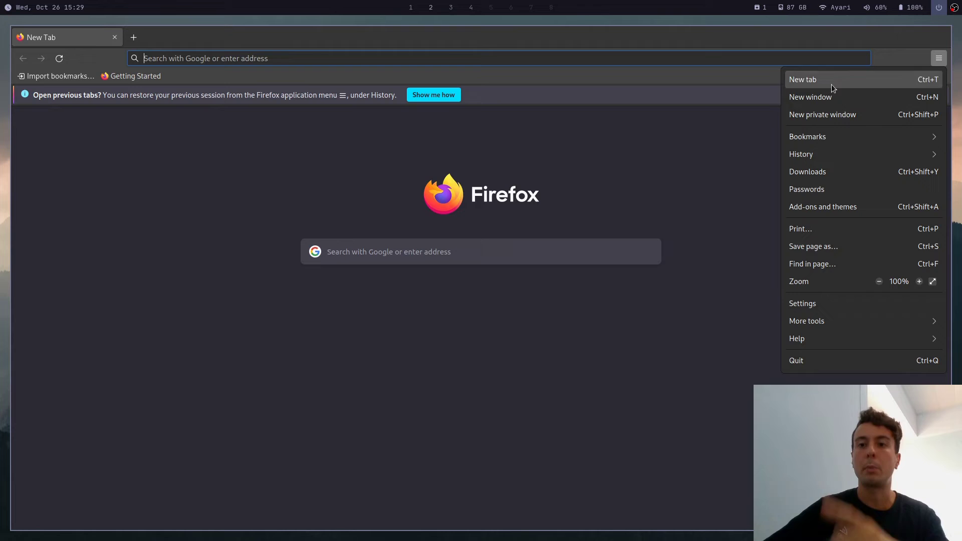
pyautogui.click(801, 304)
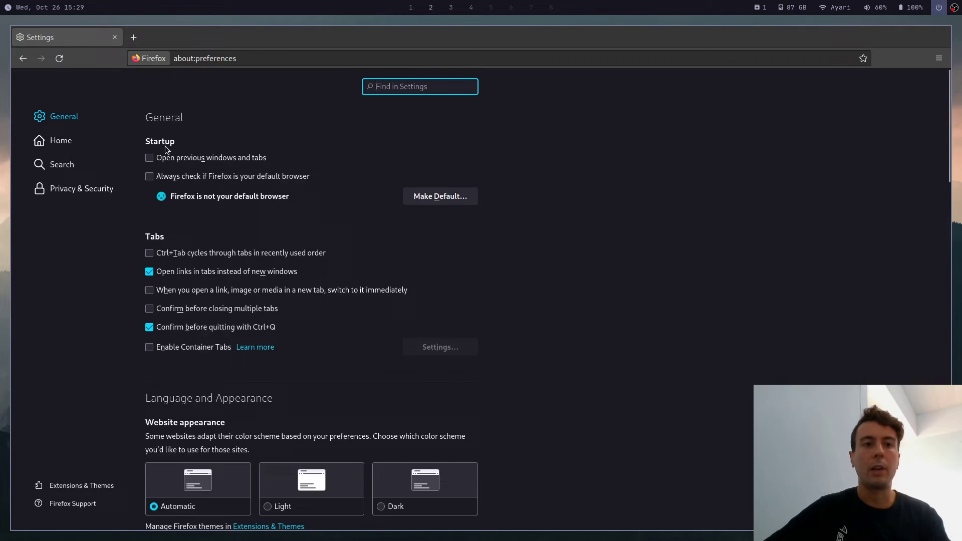
pyautogui.click(78, 186)
pyautogui.scroll(-3, 257, 270)
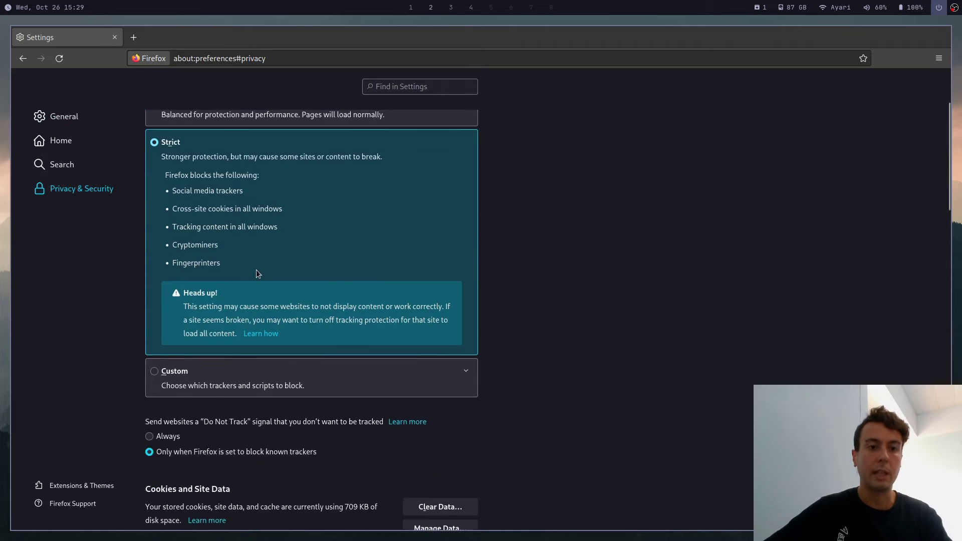
pyautogui.scroll(3, 256, 269)
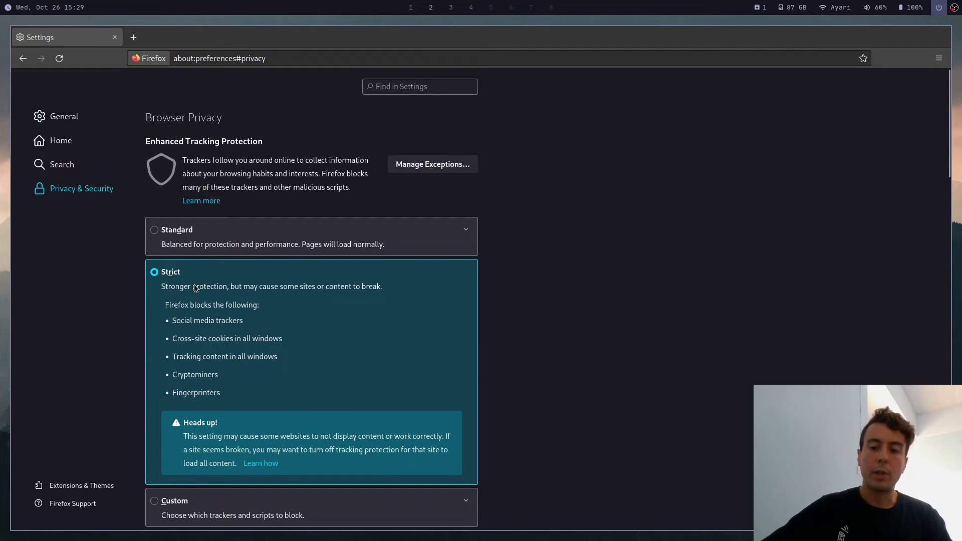
pyautogui.hotkey('ctrl', '+')
pyautogui.hotkey('ctrl', '+')
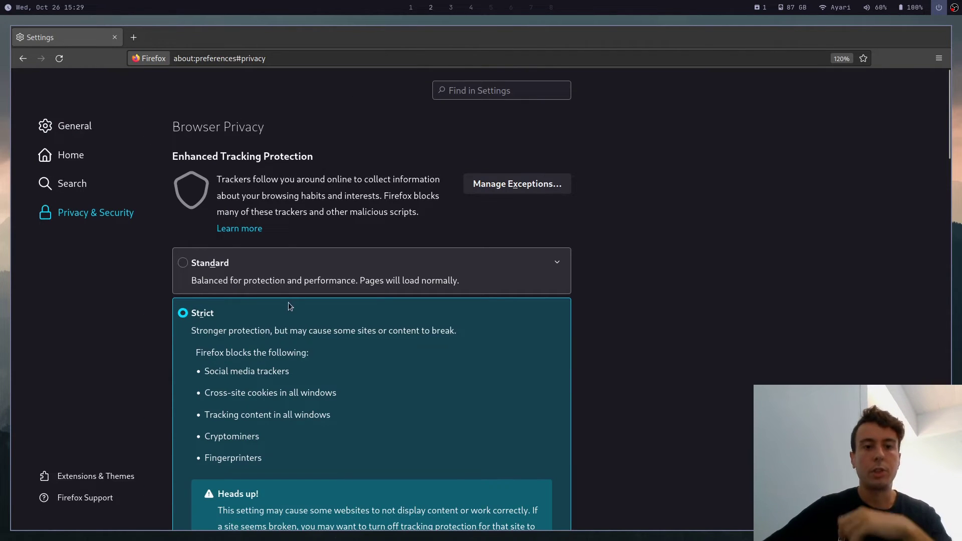
pyautogui.scroll(-5, 287, 302)
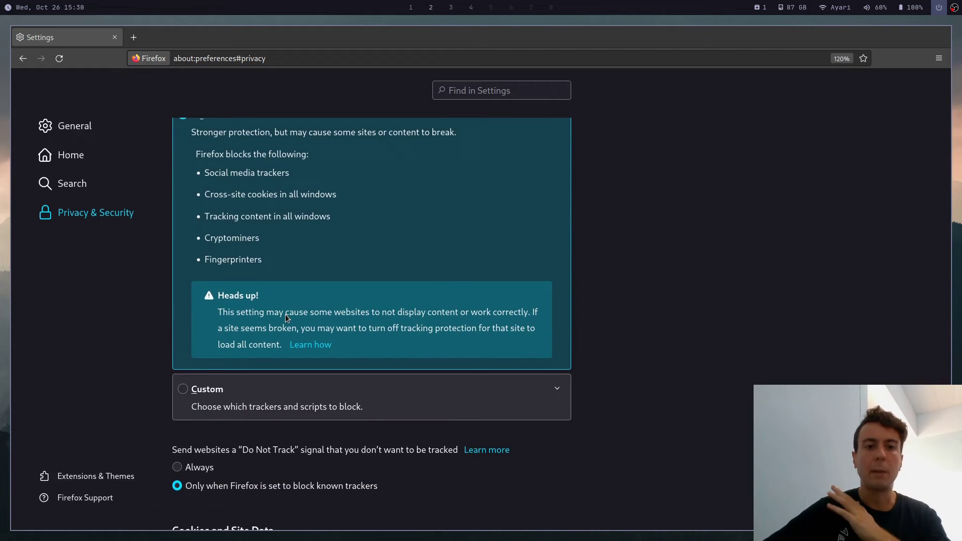
pyautogui.scroll(-8, 286, 317)
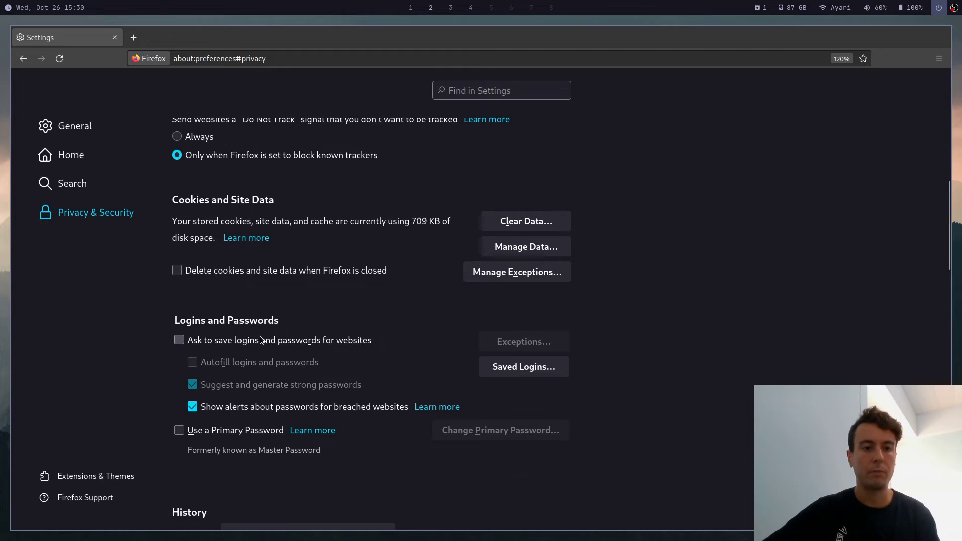
# - Set the Default Search Engine to DuckDuckGo, then go back to General settings
pyautogui.click(75, 183)
pyautogui.scroll(-5, 264, 255)
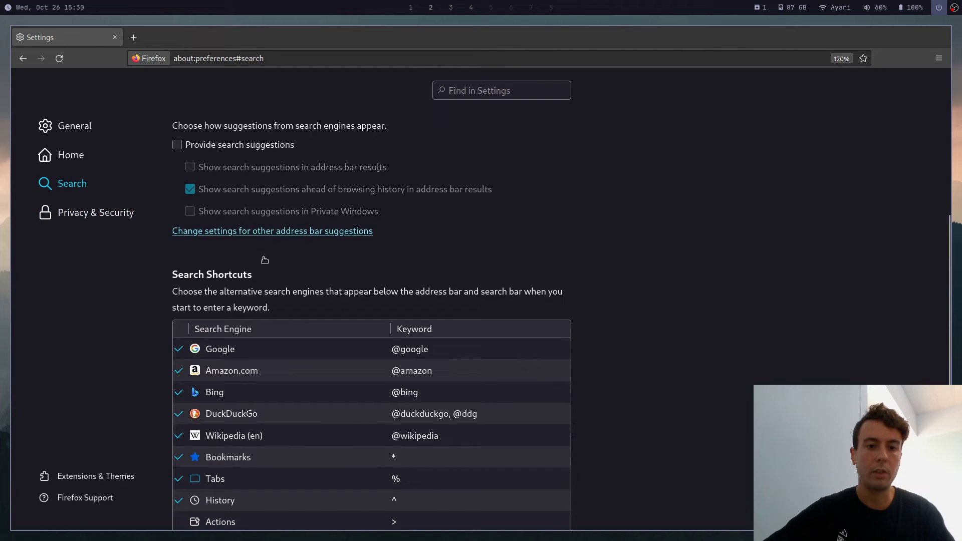
pyautogui.scroll(-2, 300, 342)
pyautogui.scroll(7, 294, 344)
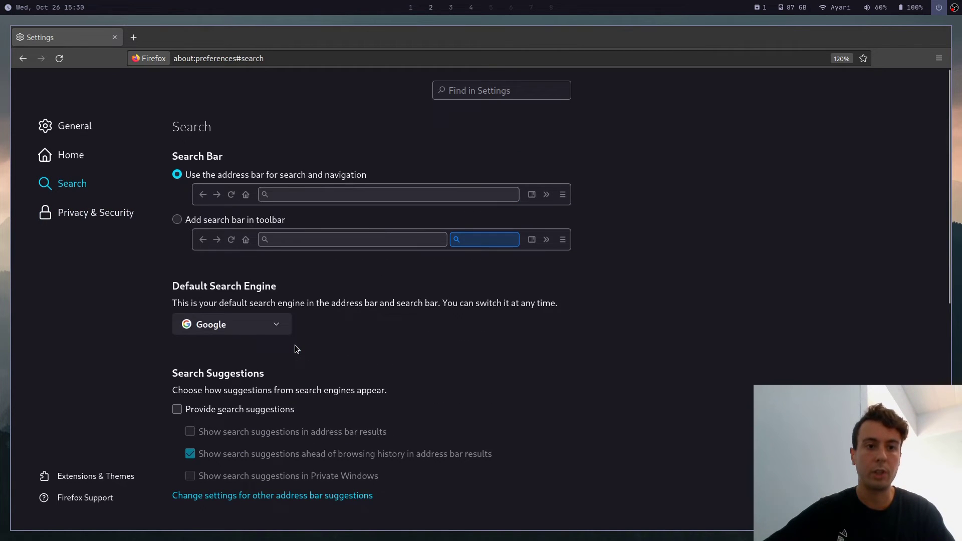
pyautogui.click(262, 326)
pyautogui.click(230, 390)
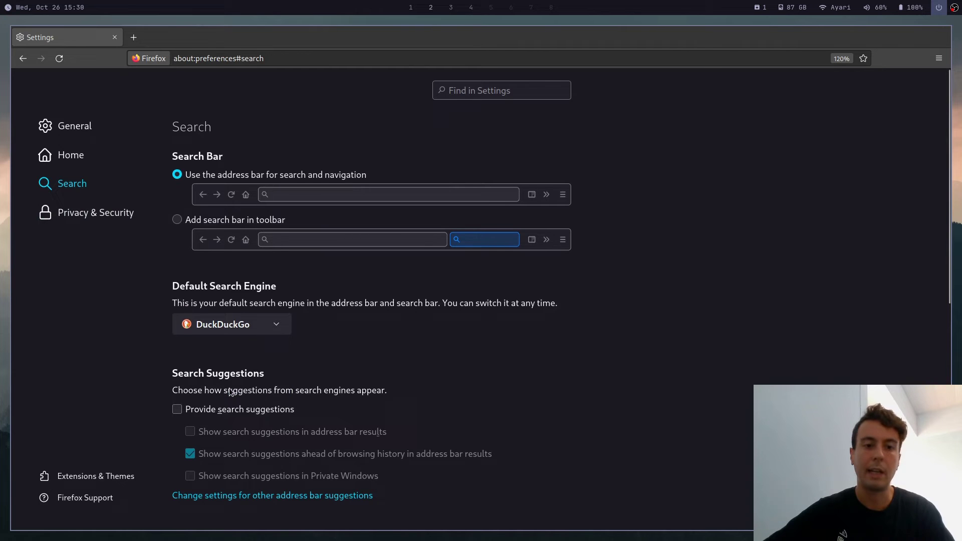
pyautogui.scroll(-7, 233, 379)
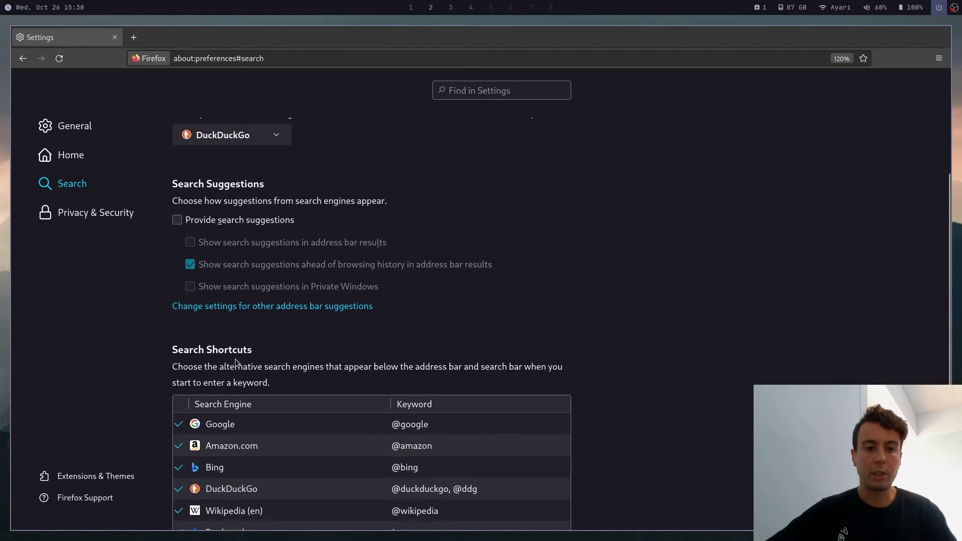
pyautogui.scroll(8, 236, 364)
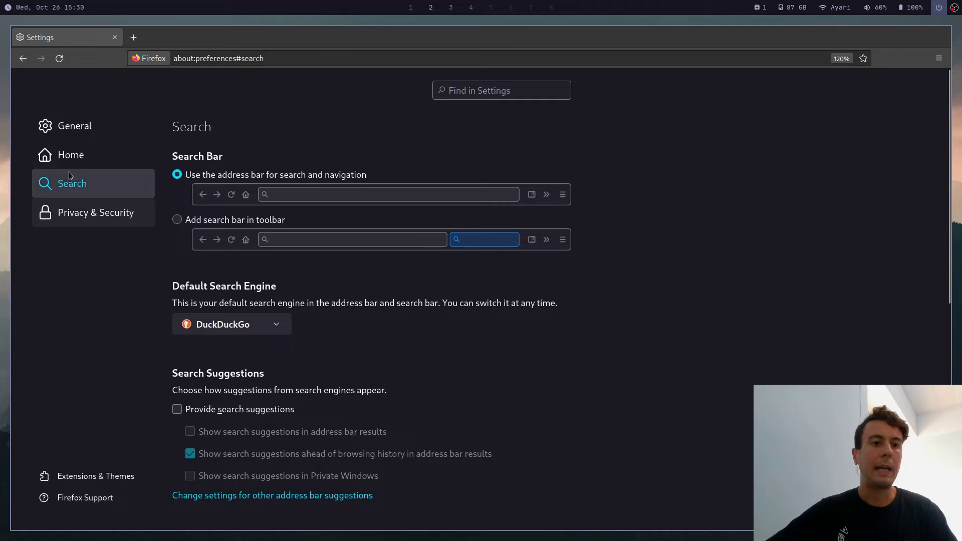
pyautogui.click(82, 134)
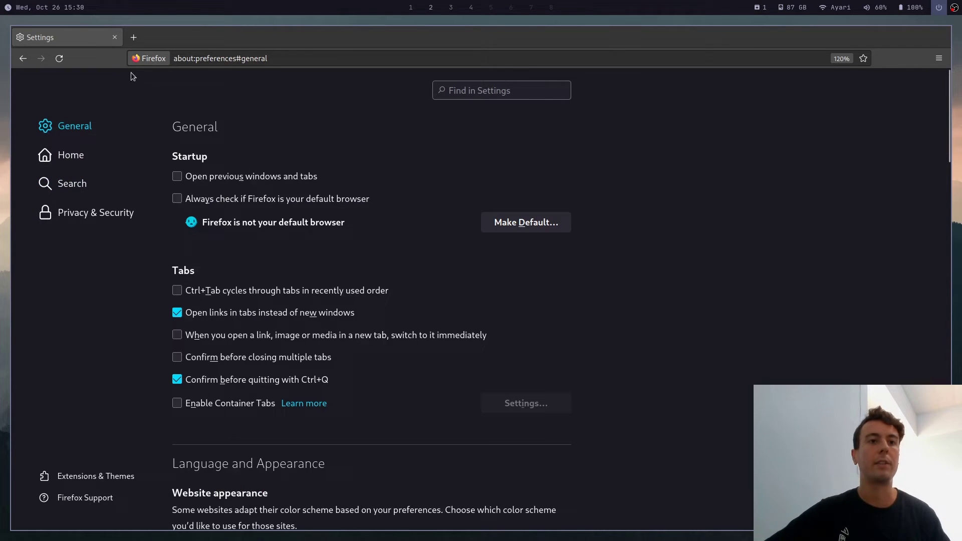
pyautogui.click(134, 37)
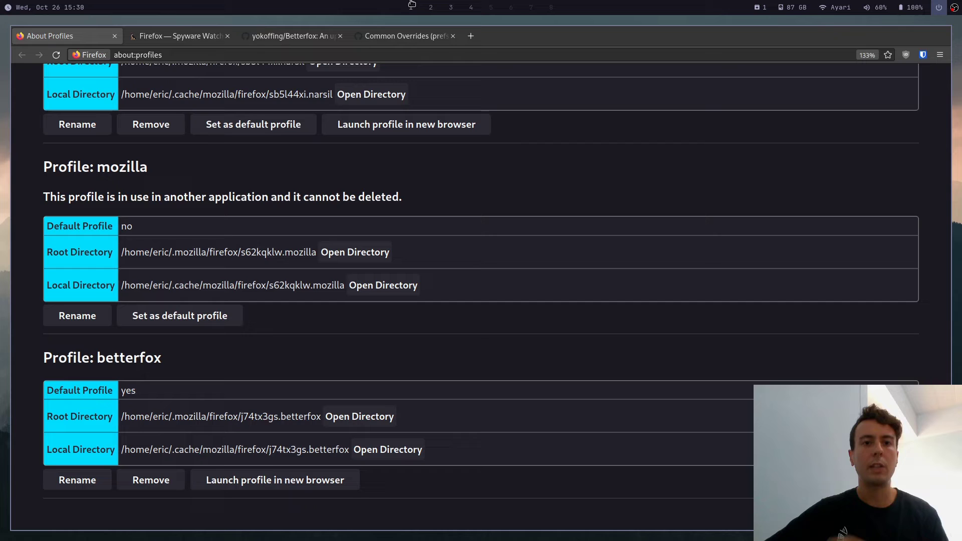
# - On the Common Overrides issue, select the two-line Firefox Sync snippet that restores Firefox accounts
pyautogui.click(301, 37)
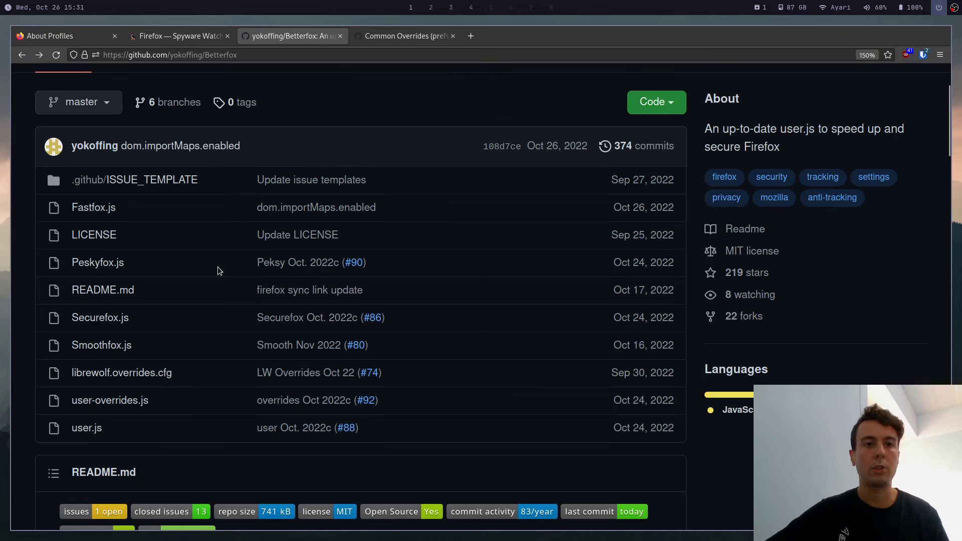
pyautogui.scroll(3, 356, 126)
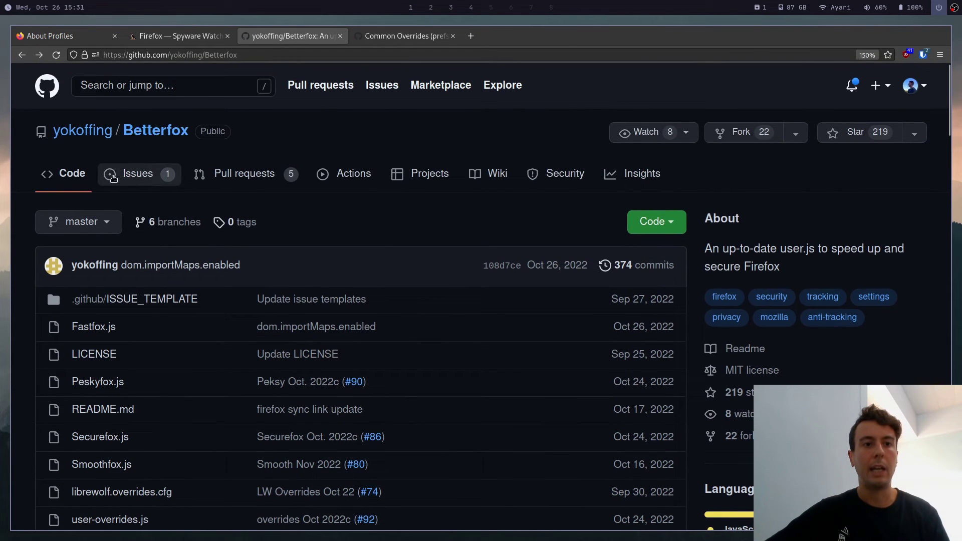
pyautogui.click(404, 36)
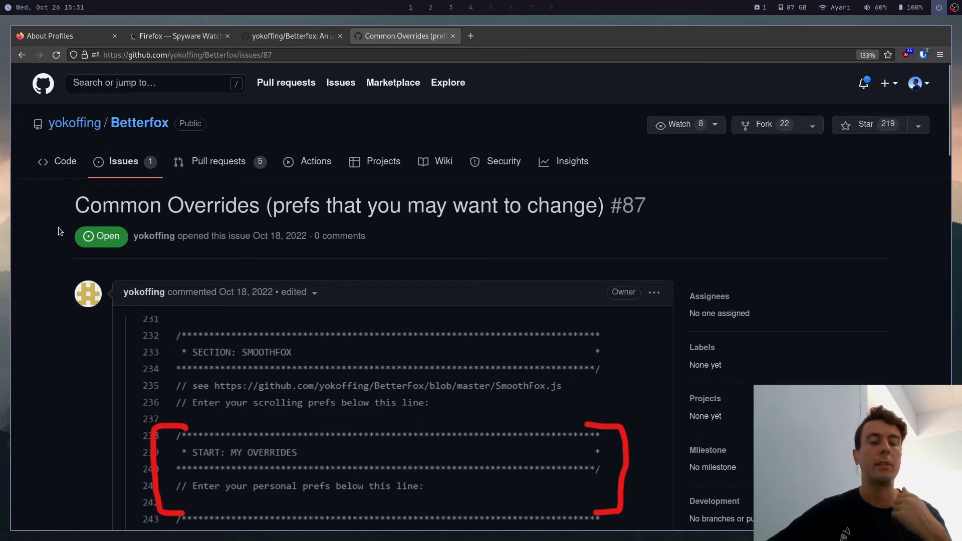
pyautogui.scroll(-1, 36, 247)
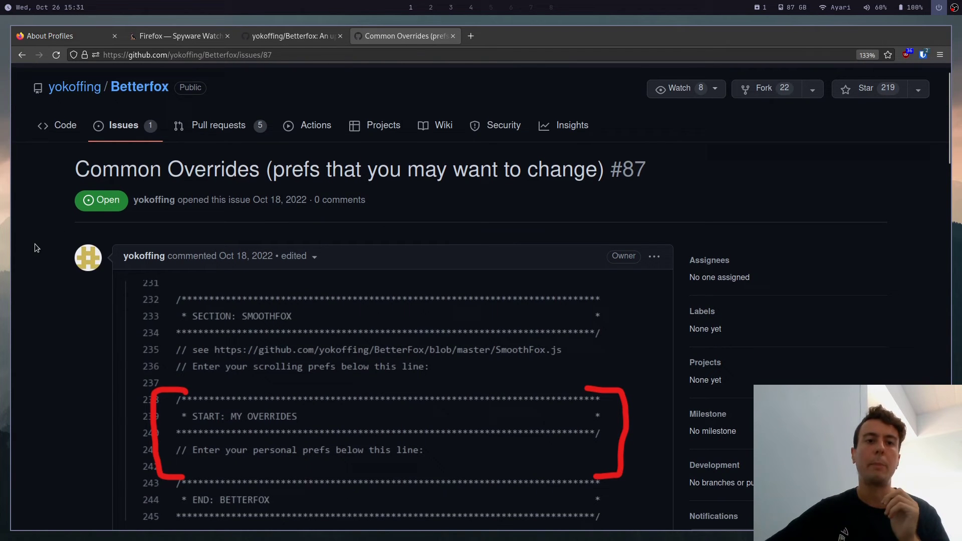
pyautogui.scroll(-1, 52, 238)
pyautogui.scroll(-1, 127, 249)
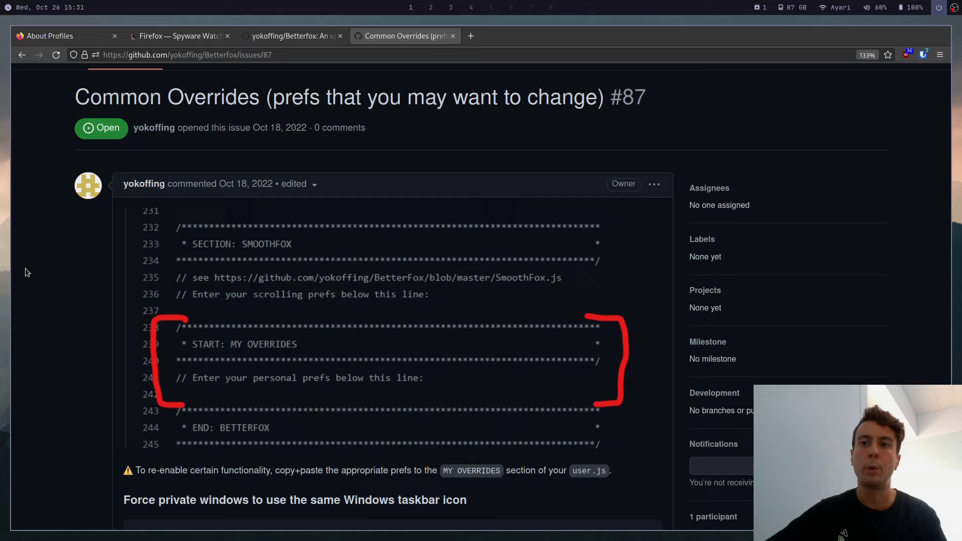
pyautogui.scroll(-1, 26, 271)
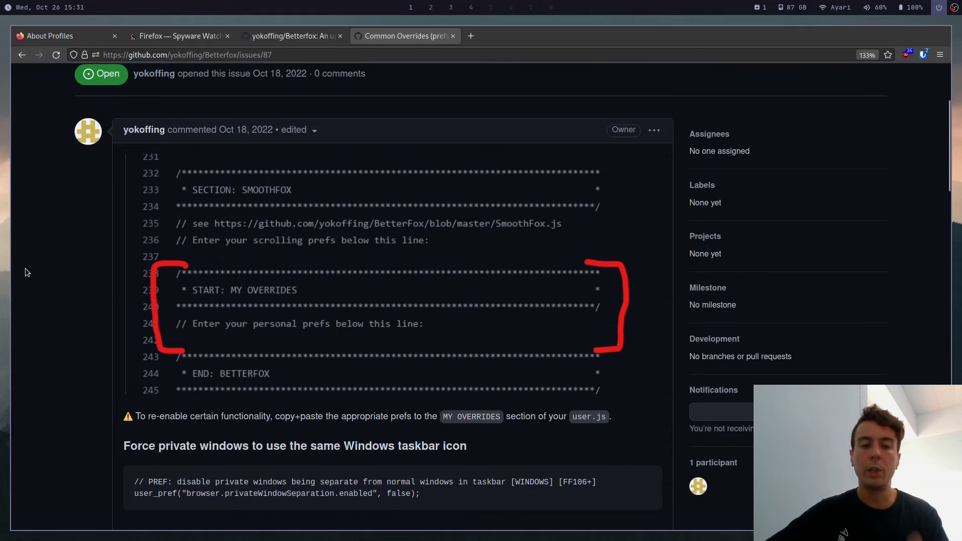
pyautogui.scroll(-6, 26, 271)
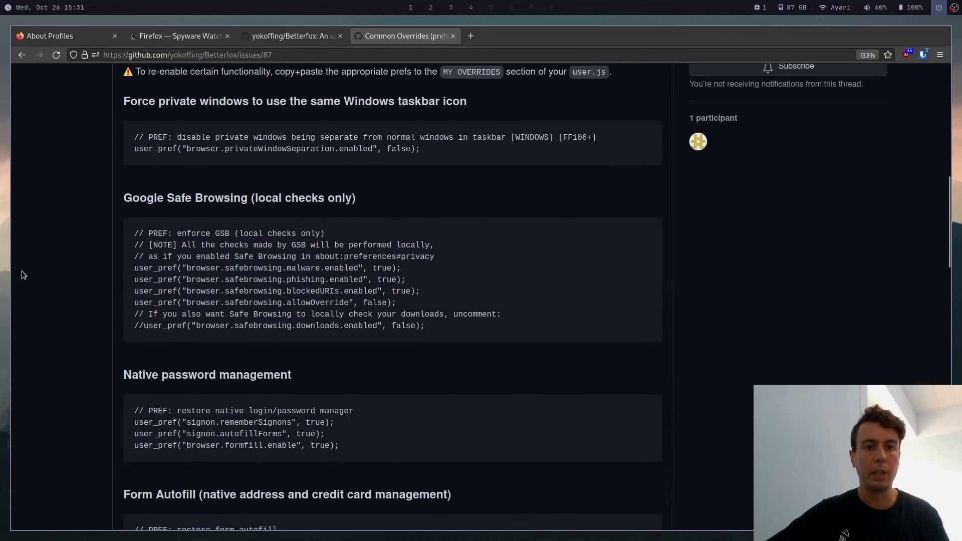
pyautogui.scroll(-8, 22, 275)
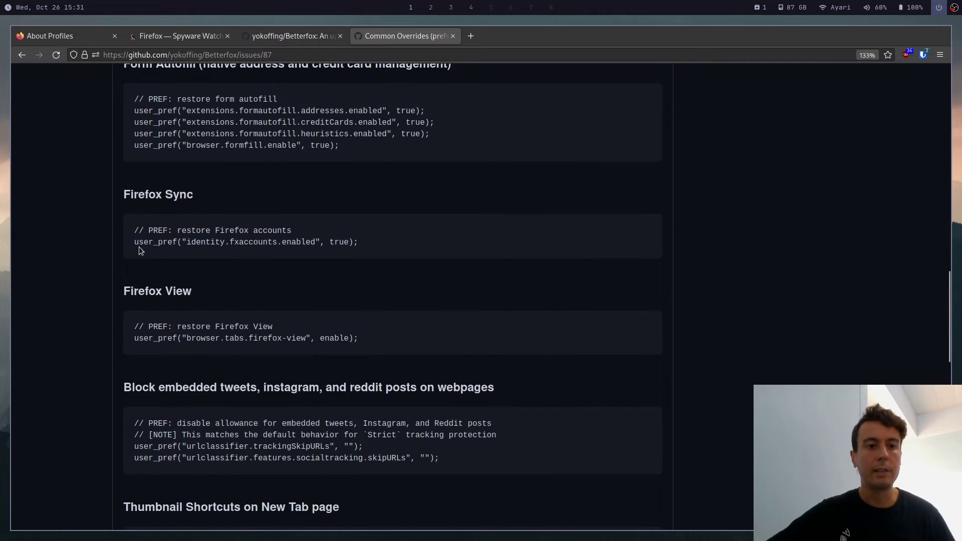
pyautogui.moveTo(139, 247); pyautogui.dragTo(281, 215)
pyautogui.hotkey('ctrl', 'c')
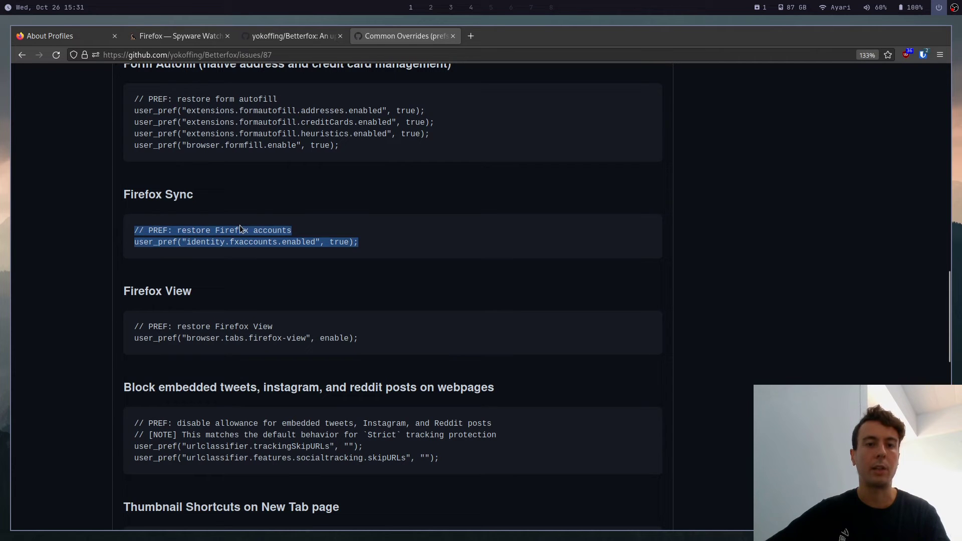
# - Open the profile's user.js in the editor from the ranger file list
pyautogui.press('super+2')
pyautogui.press('super+1')
pyautogui.press('super+3')
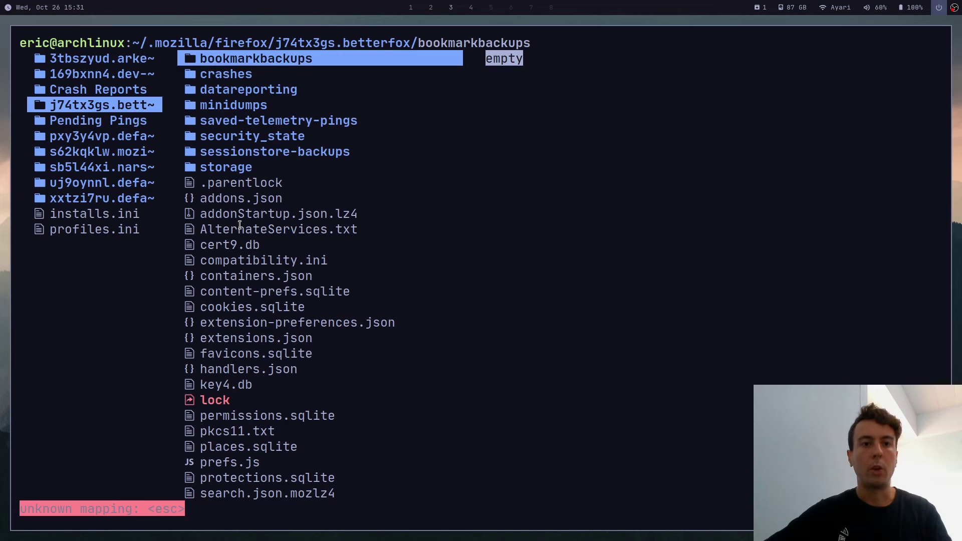
pyautogui.press('G')
pyautogui.press('k')
# - Replace the personal-prefs placeholder under MY OVERRIDES with the Firefox accounts pref and save
pyautogui.press('k')
pyautogui.press('l')
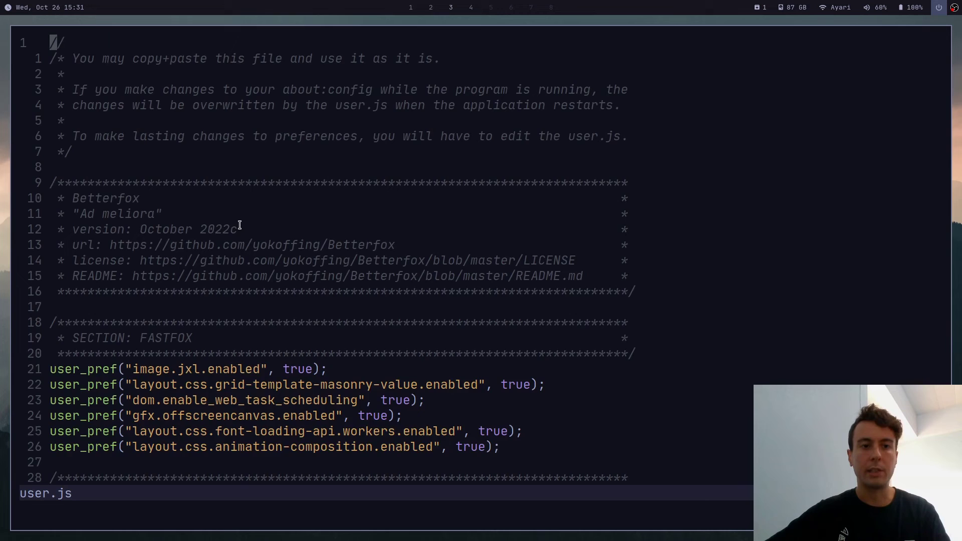
pyautogui.press('G')
pyautogui.press('k')
pyautogui.press('k')
pyautogui.press('k')
pyautogui.press('k')
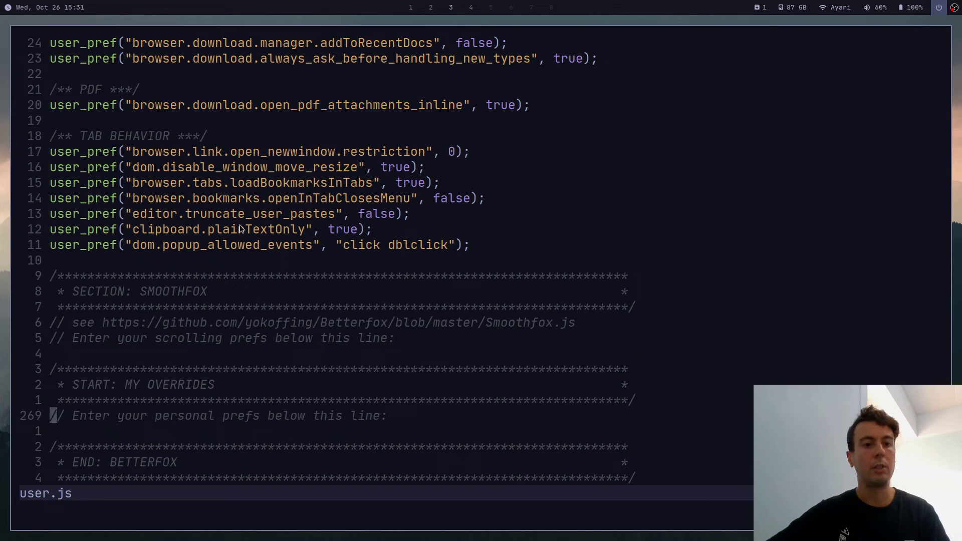
pyautogui.press('c')
pyautogui.press('c')
pyautogui.hotkey('ctrl', 'shift', 'v')
pyautogui.press('Escape')
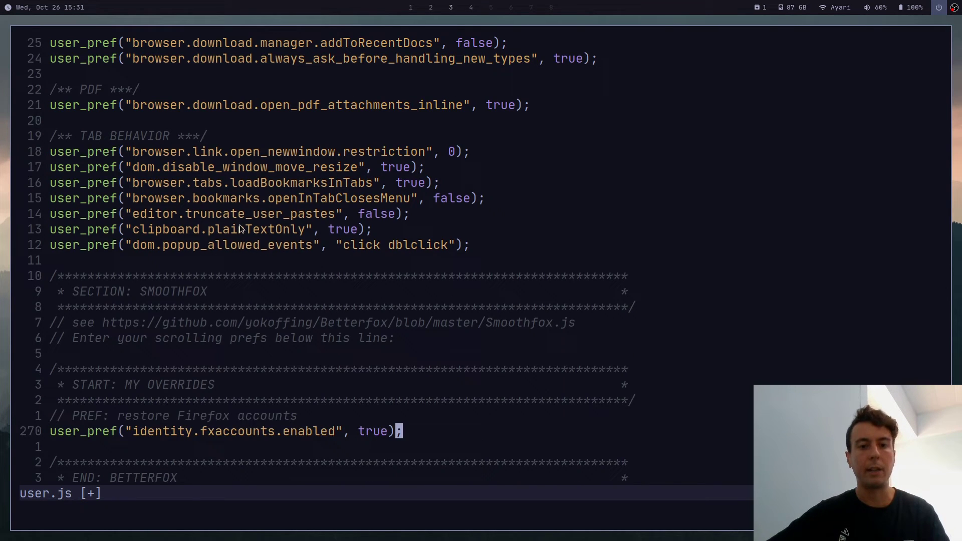
pyautogui.write(':w')
pyautogui.press('Return')
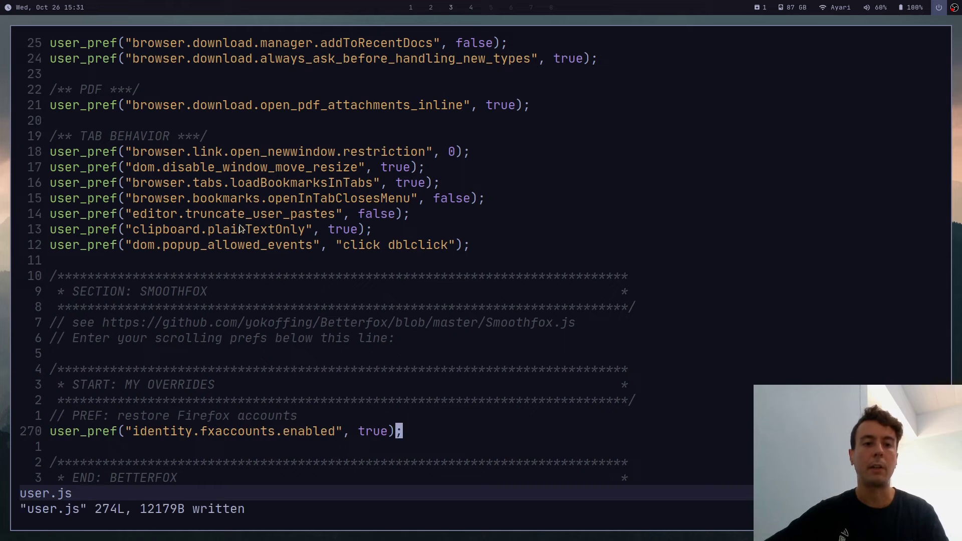
# - Show uBlock Origin's popup for github.com, reporting 36 (80%) blocked
pyautogui.press('super+1')
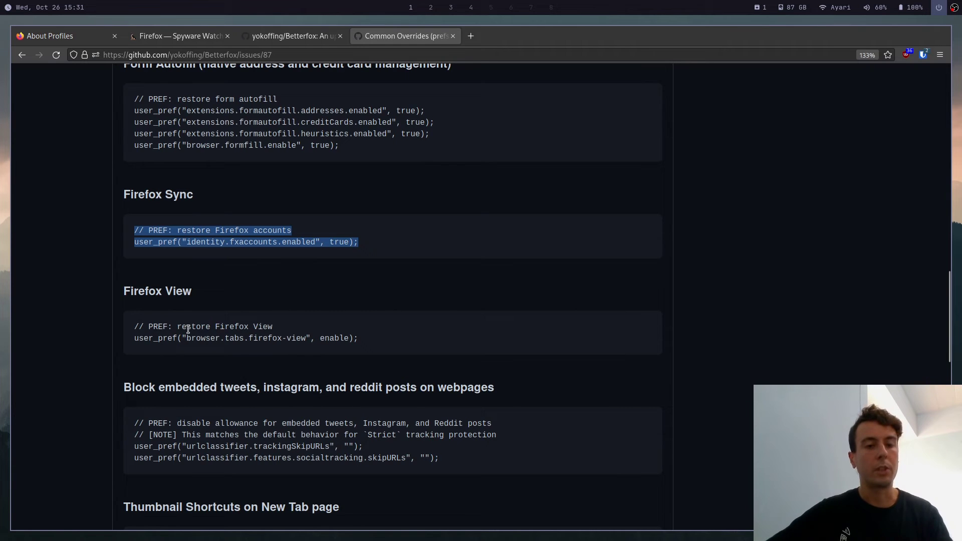
pyautogui.scroll(-3, 179, 338)
pyautogui.scroll(-3, 179, 337)
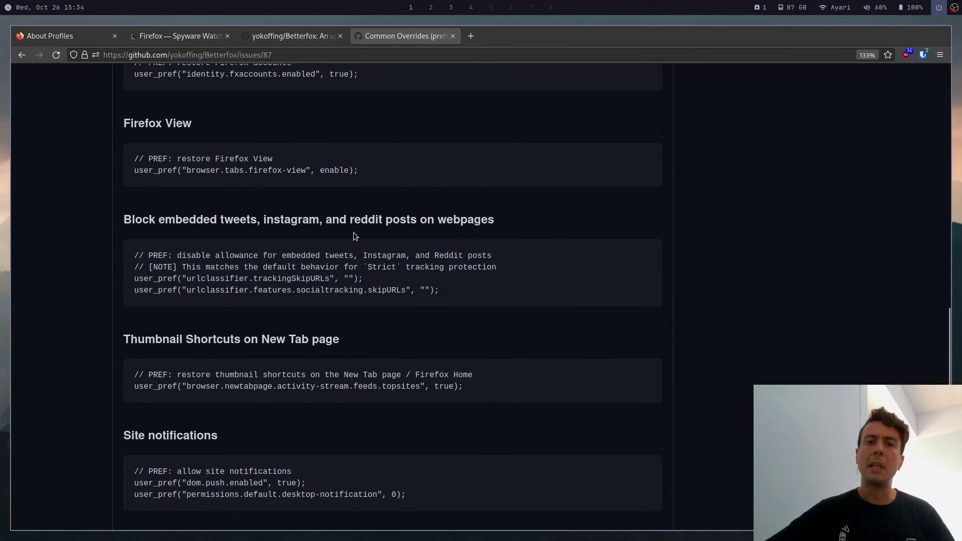
pyautogui.scroll(10, 353, 233)
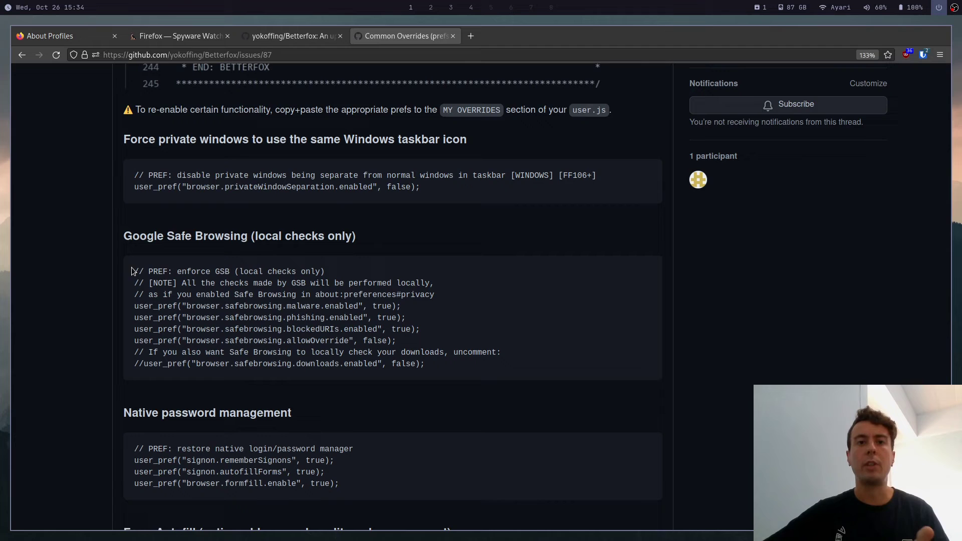
pyautogui.click(907, 55)
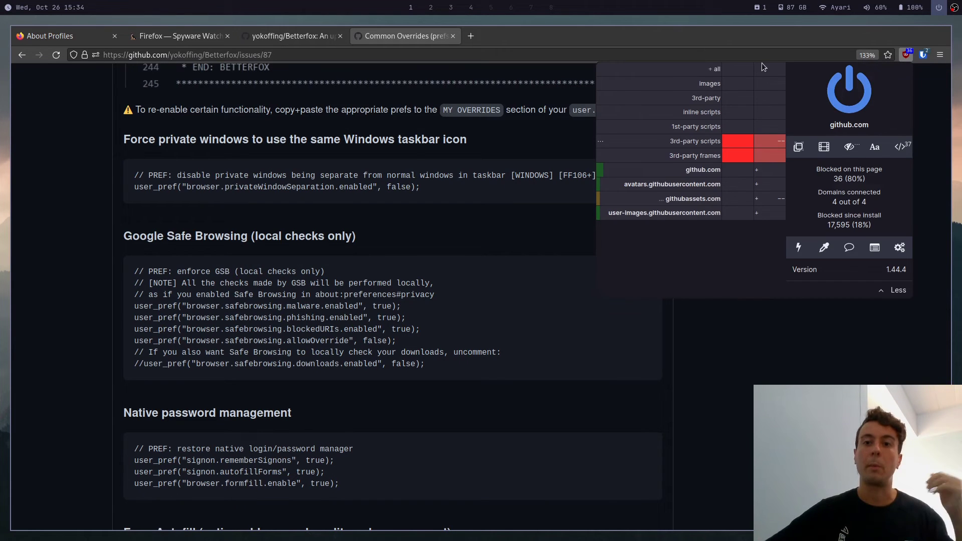
# - Load yoytube.com to show uBlock Origin blocking the badware redirect, then close that tab
pyautogui.click(907, 55)
pyautogui.click(471, 41)
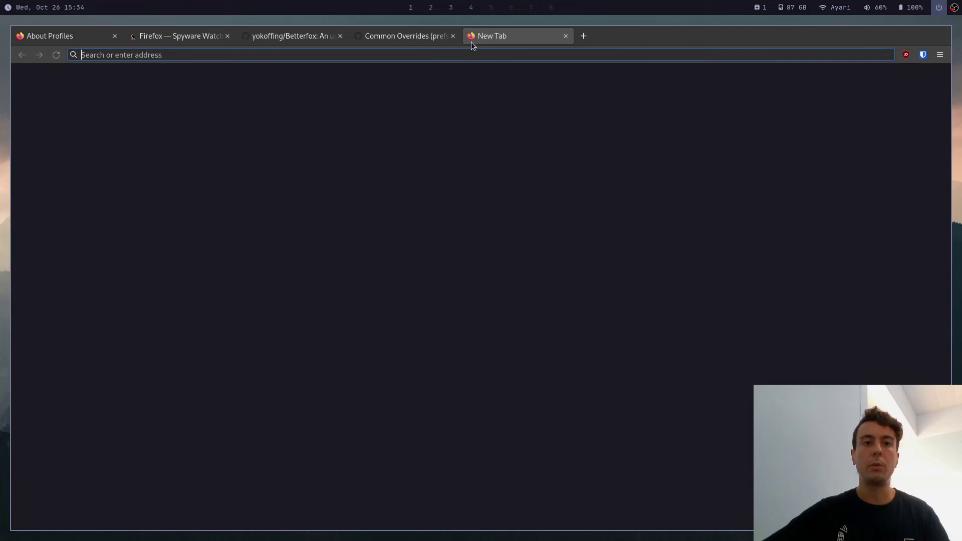
pyautogui.write('yoy')
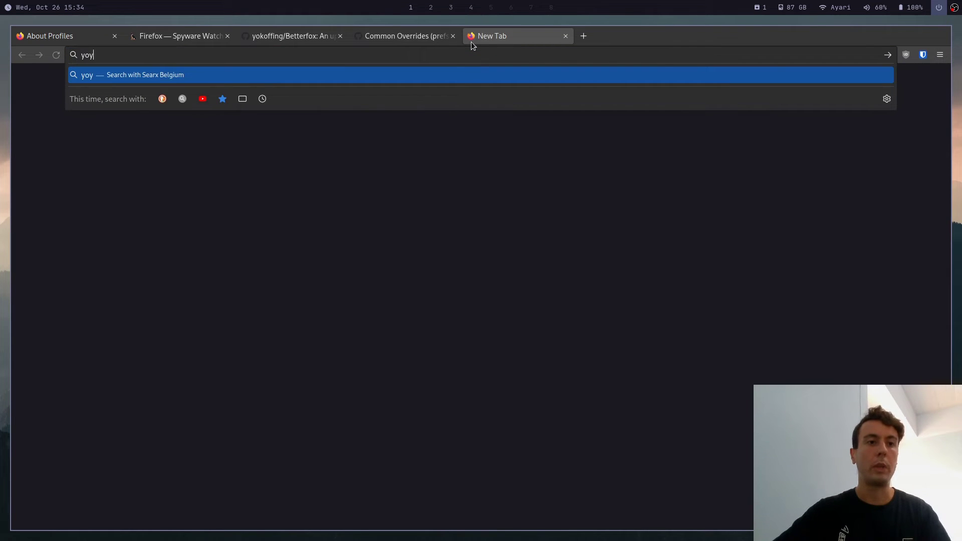
pyautogui.write('tube')
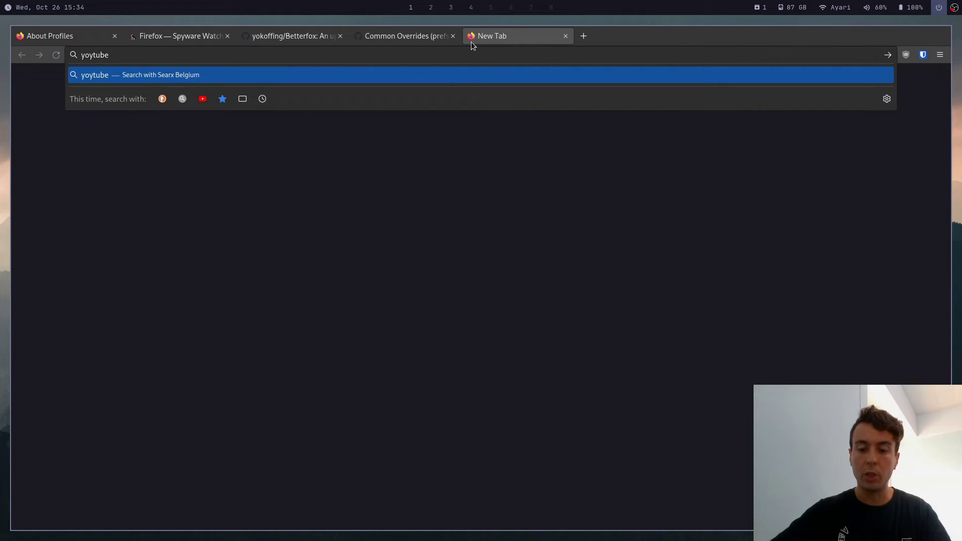
pyautogui.write('.com')
pyautogui.press('Return')
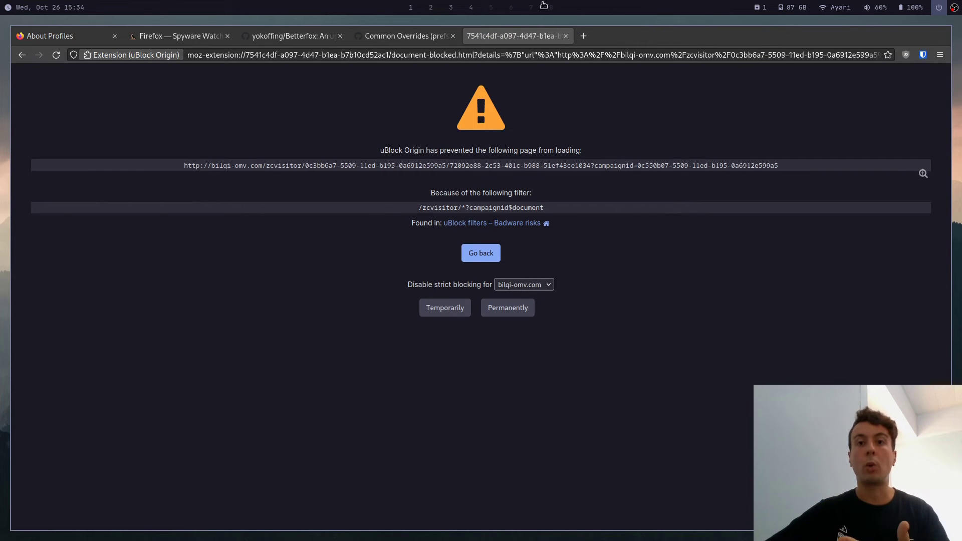
pyautogui.click(565, 37)
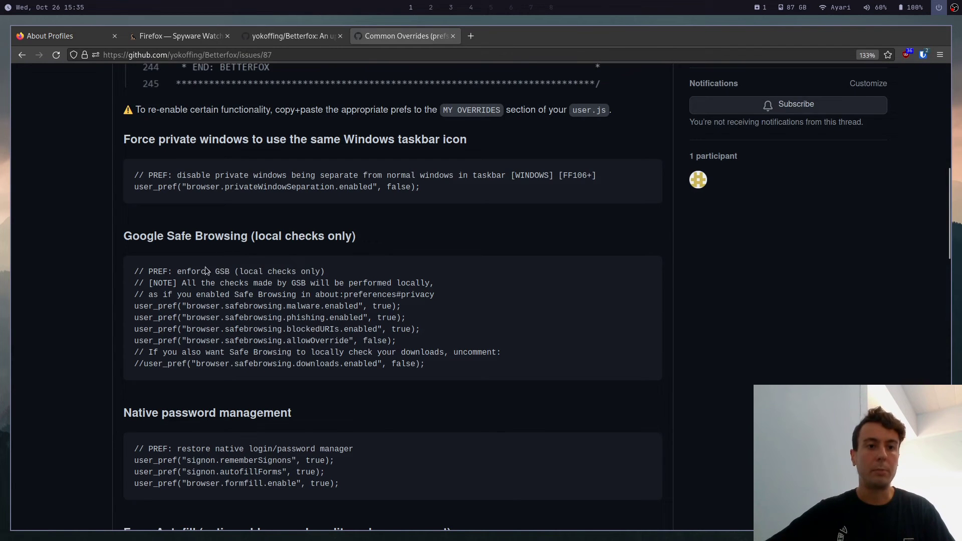
# - Check user.js in the editor, then switch to the Betterfox repository tab's file list
pyautogui.scroll(1, 205, 149)
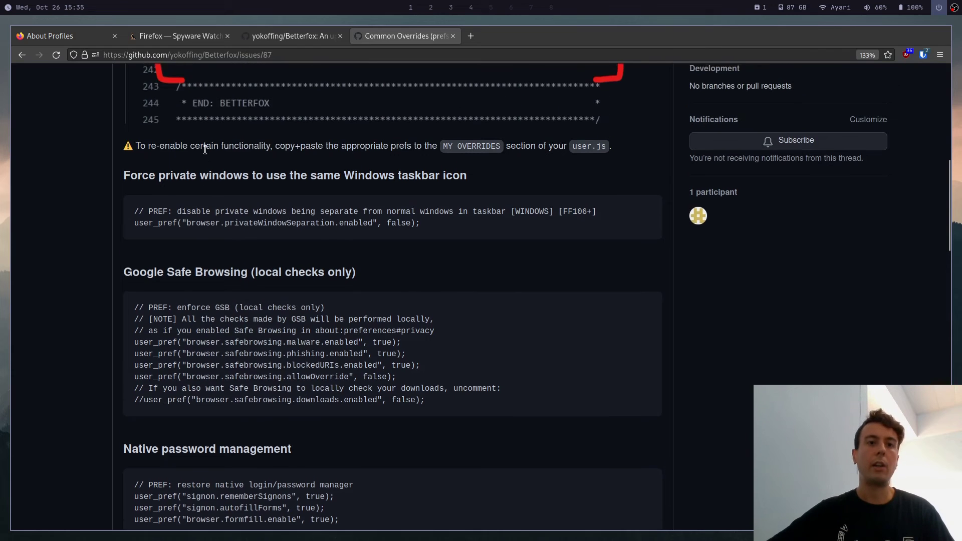
pyautogui.scroll(-10, 205, 149)
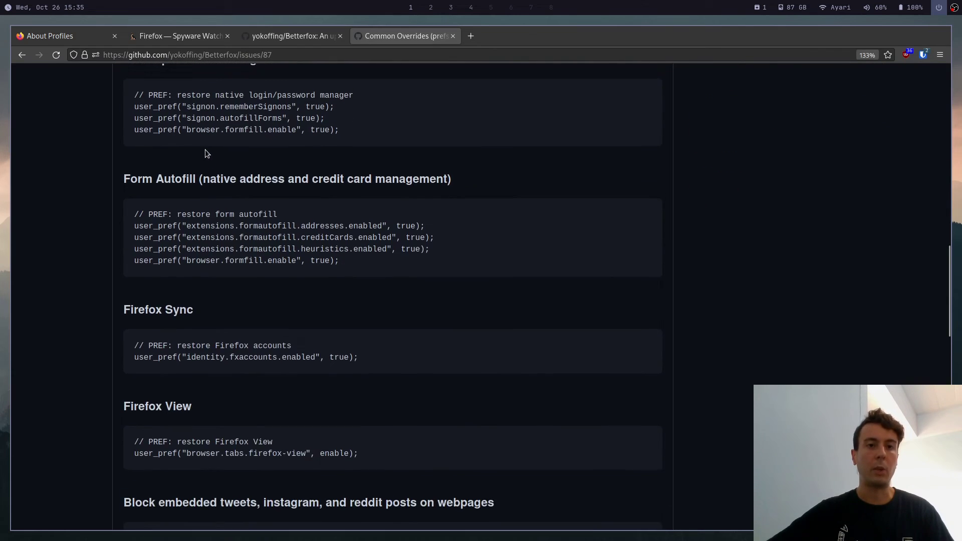
pyautogui.scroll(1, 207, 153)
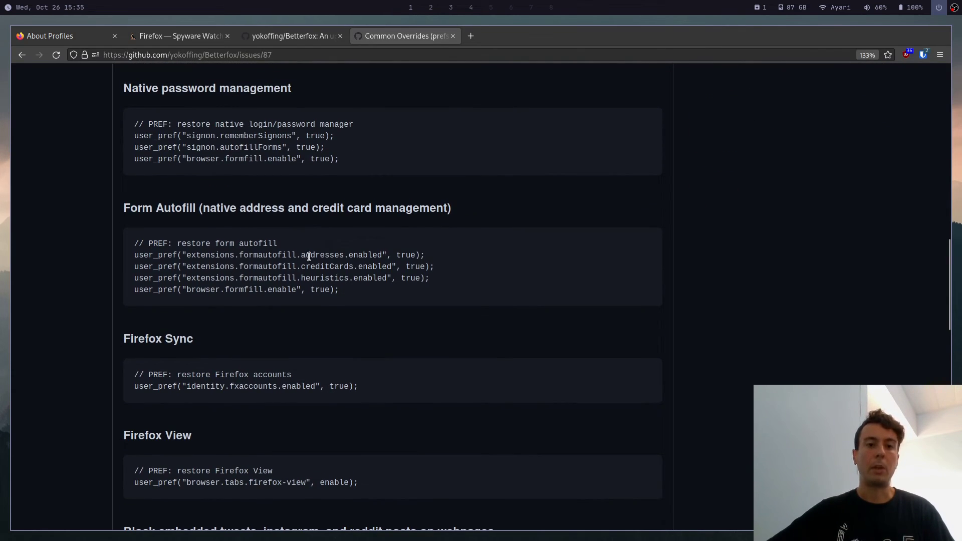
pyautogui.scroll(-10, 311, 275)
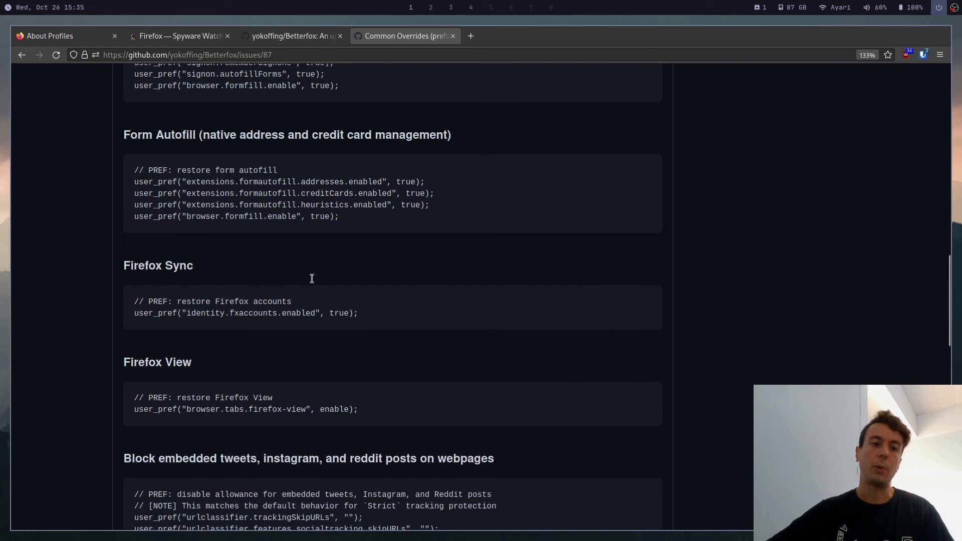
pyautogui.scroll(-7, 309, 280)
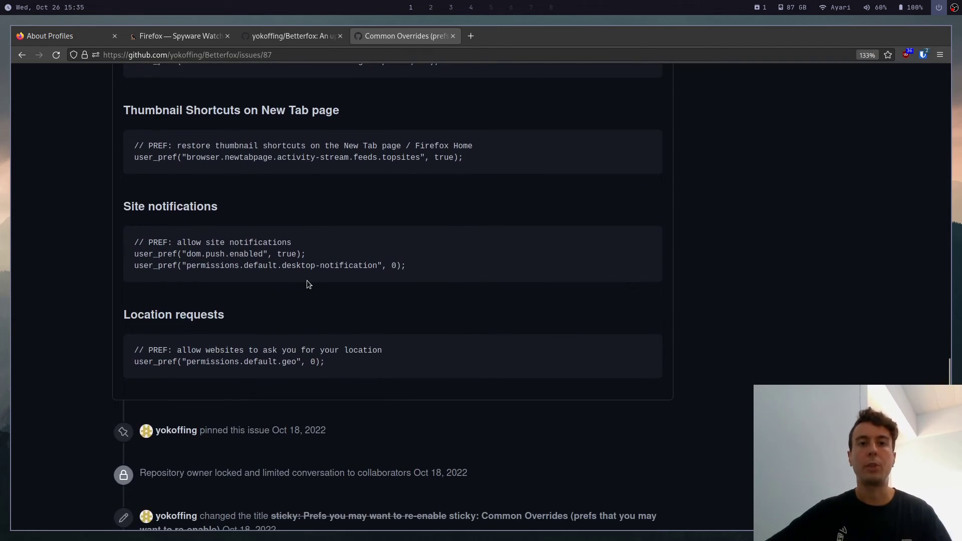
pyautogui.press('super+3')
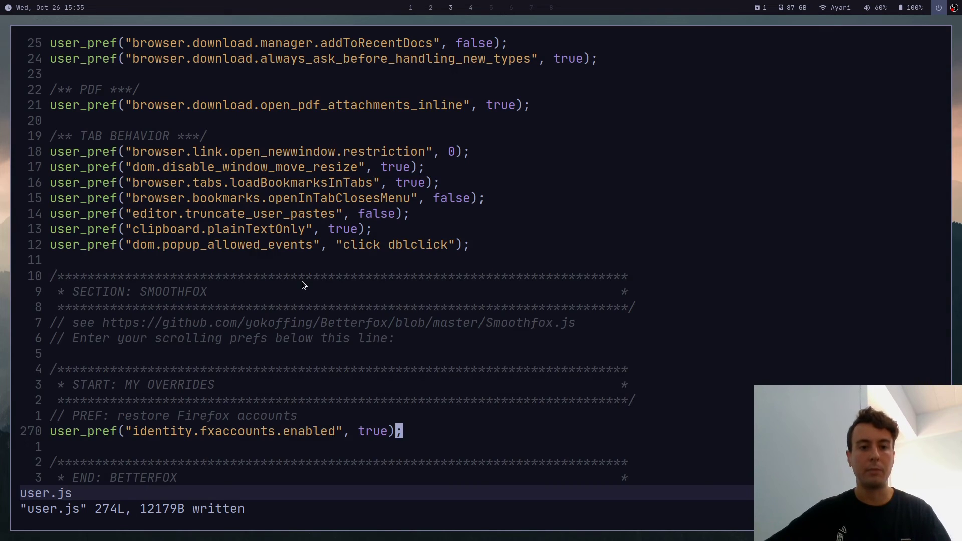
pyautogui.scroll(-1, 303, 282)
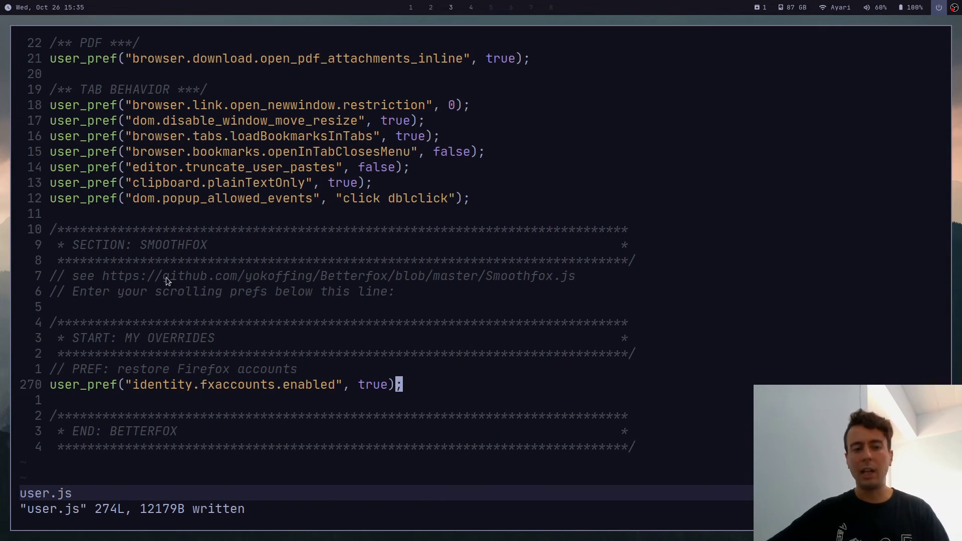
pyautogui.press('super+1')
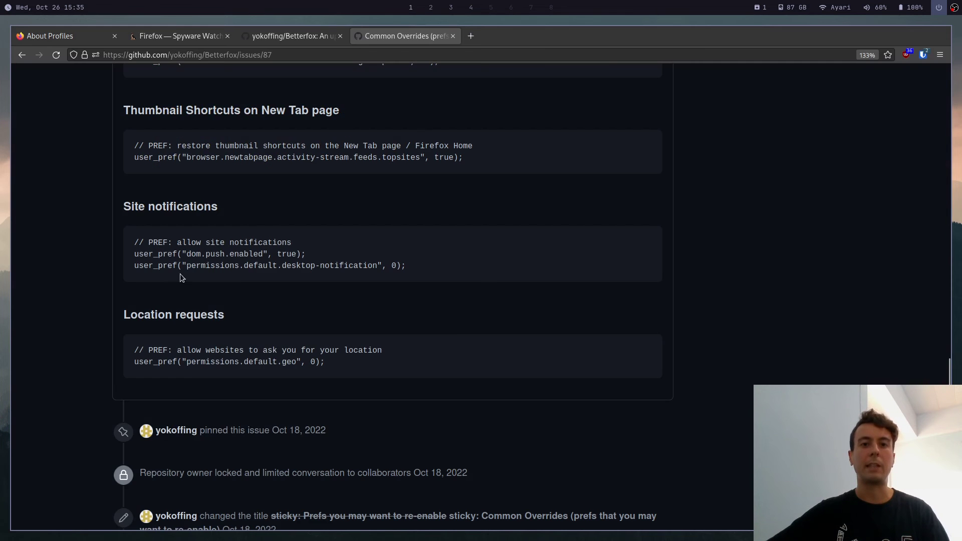
pyautogui.scroll(1, 249, 97)
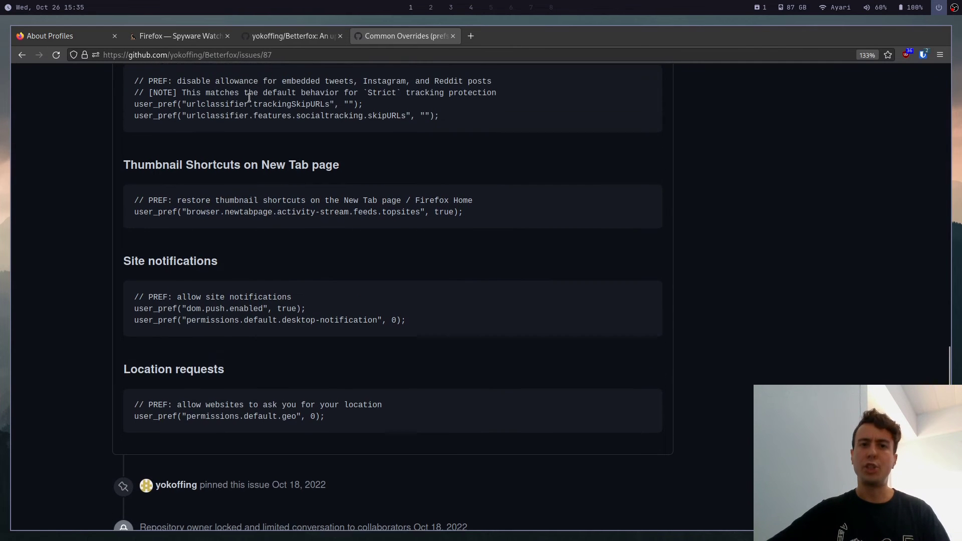
pyautogui.scroll(1, 249, 97)
pyautogui.click(288, 35)
# - Open Smoothfox.js and select the OPTION 3 natural smooth scrolling prefs on lines 39–49
pyautogui.scroll(3, 118, 191)
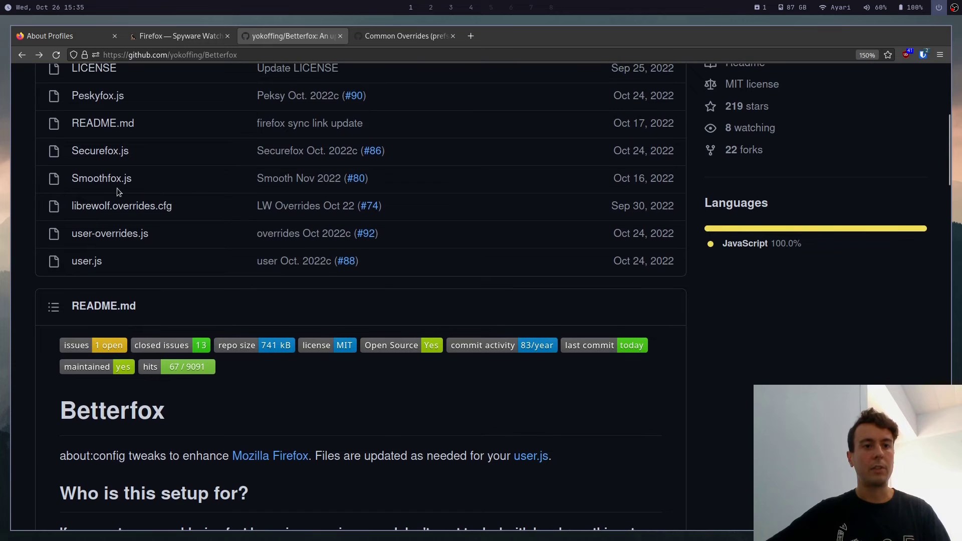
pyautogui.click(118, 181)
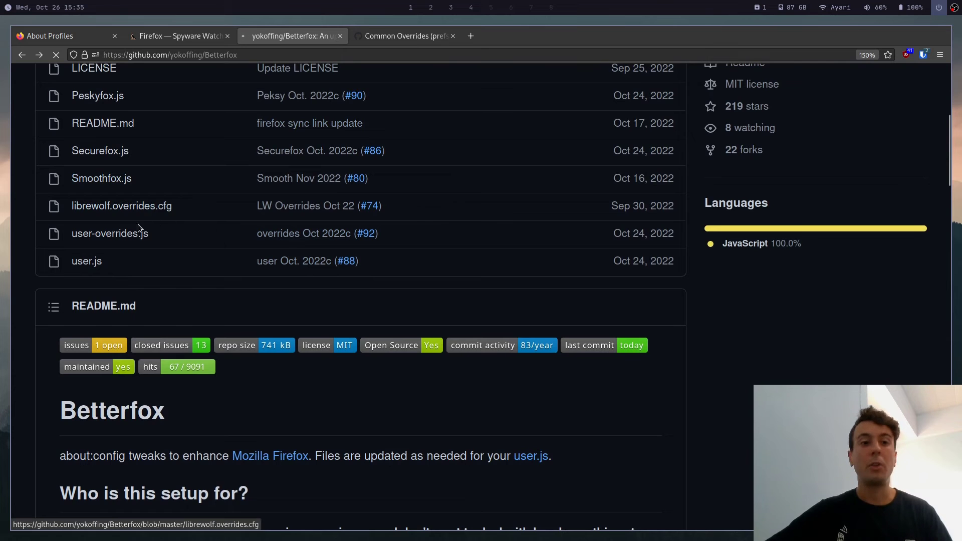
pyautogui.click(107, 178)
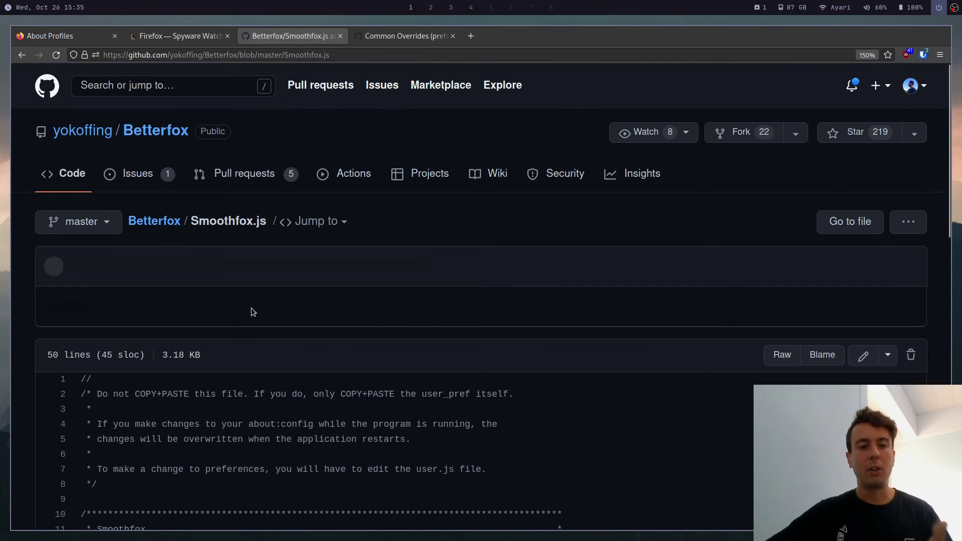
pyautogui.scroll(-6, 253, 312)
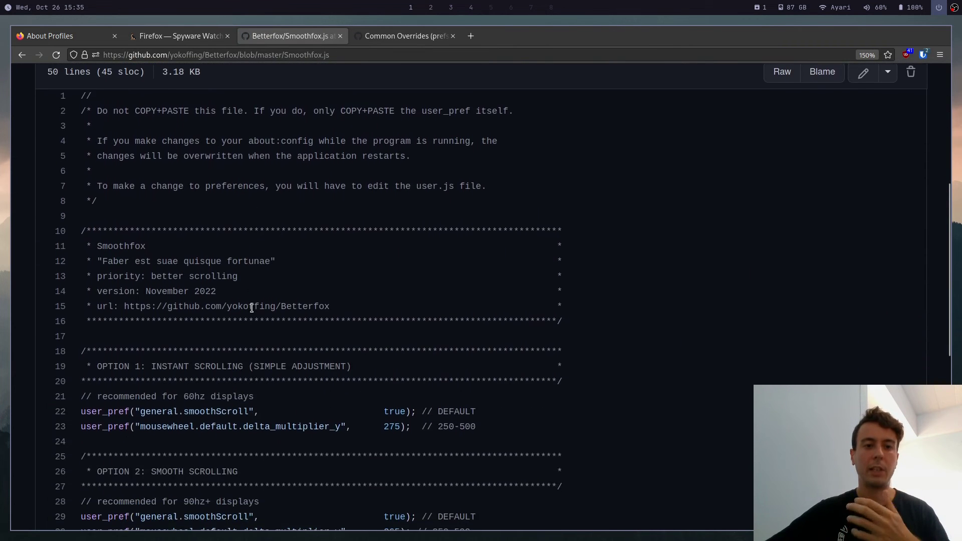
pyautogui.scroll(-2, 251, 308)
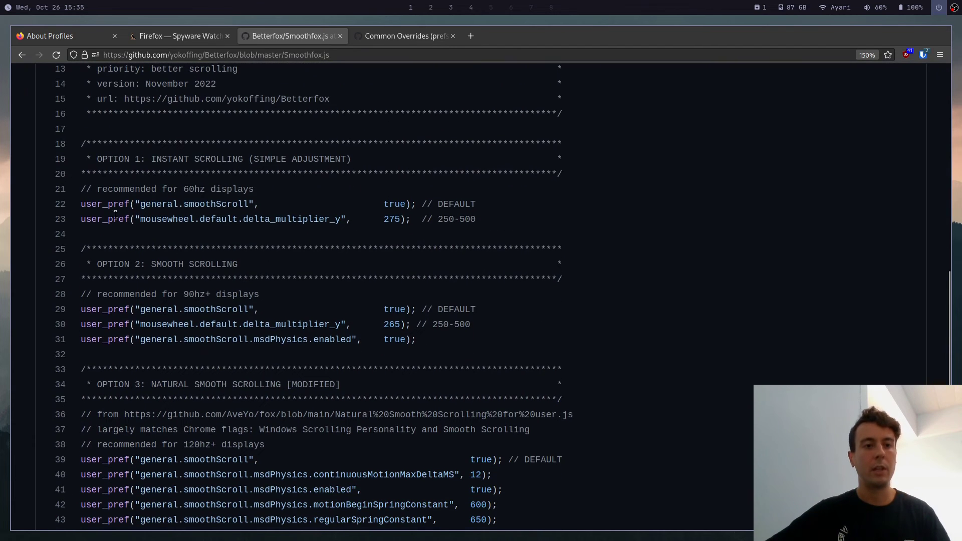
pyautogui.moveTo(74, 203); pyautogui.dragTo(317, 240)
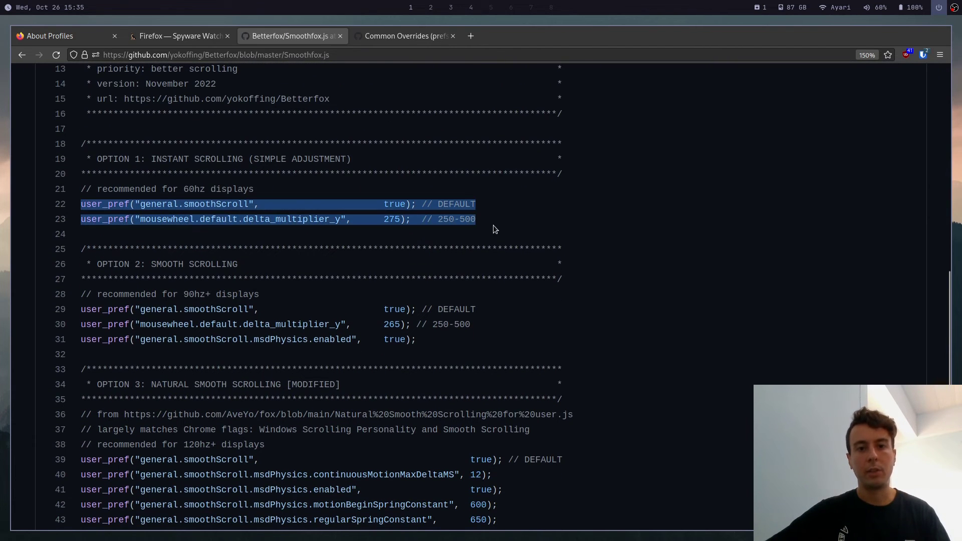
pyautogui.scroll(-1, 217, 214)
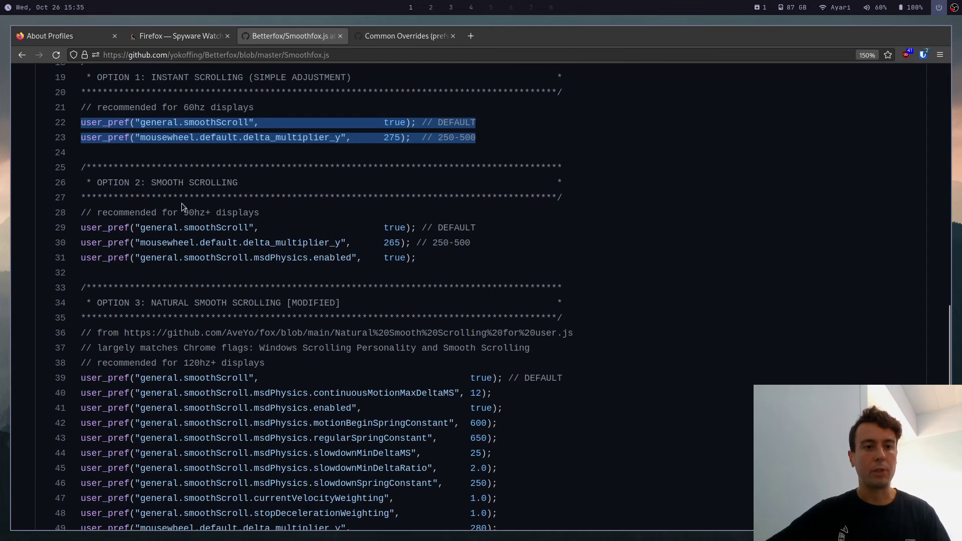
pyautogui.scroll(-2, 200, 423)
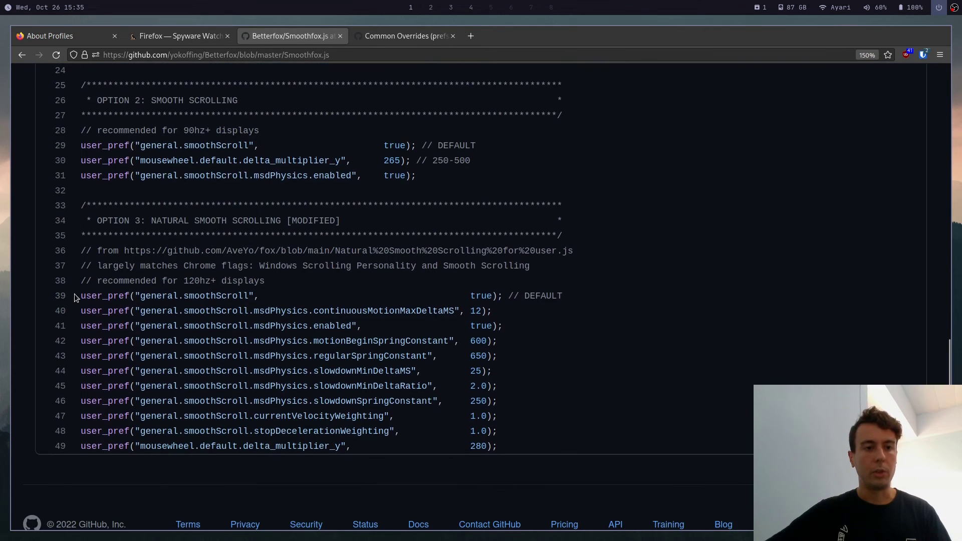
pyautogui.moveTo(74, 297); pyautogui.dragTo(526, 444)
pyautogui.hotkey('ctrl', 'c')
# - Paste the eleven smooth scrolling prefs under the SMOOTHFOX comment and save user.js with :w
pyautogui.press('super+3')
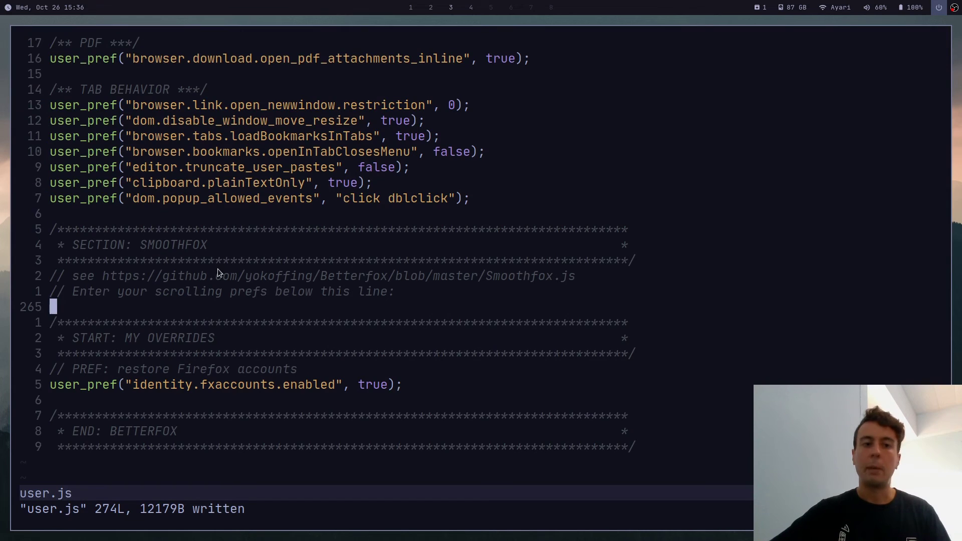
pyautogui.hotkey('shift', 'o')
pyautogui.hotkey('ctrl', 'shift', 'v')
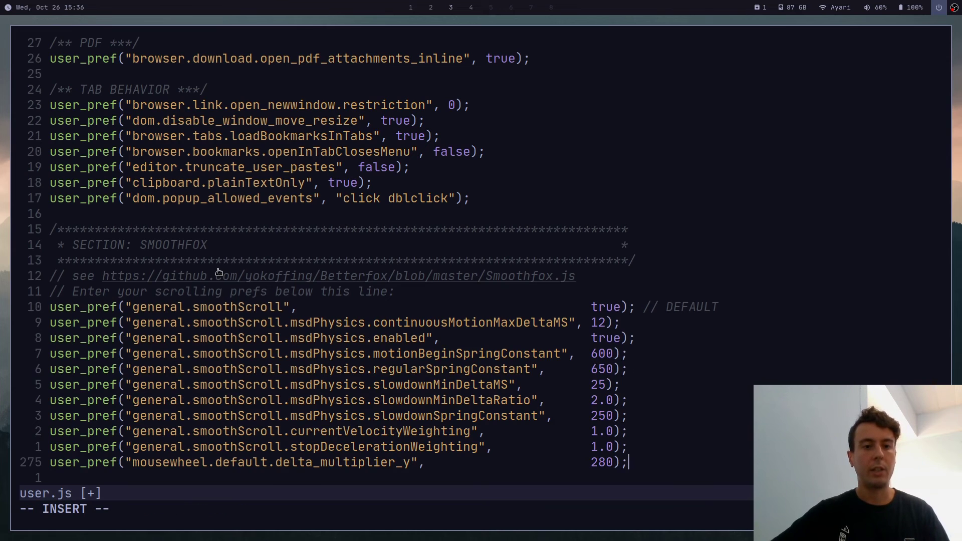
pyautogui.press('Escape')
pyautogui.write(':w')
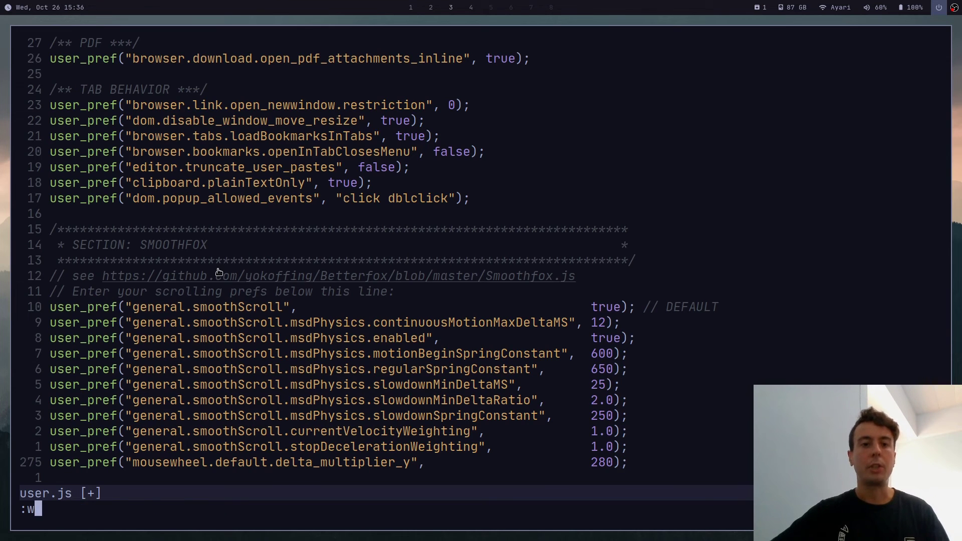
pyautogui.press('Return')
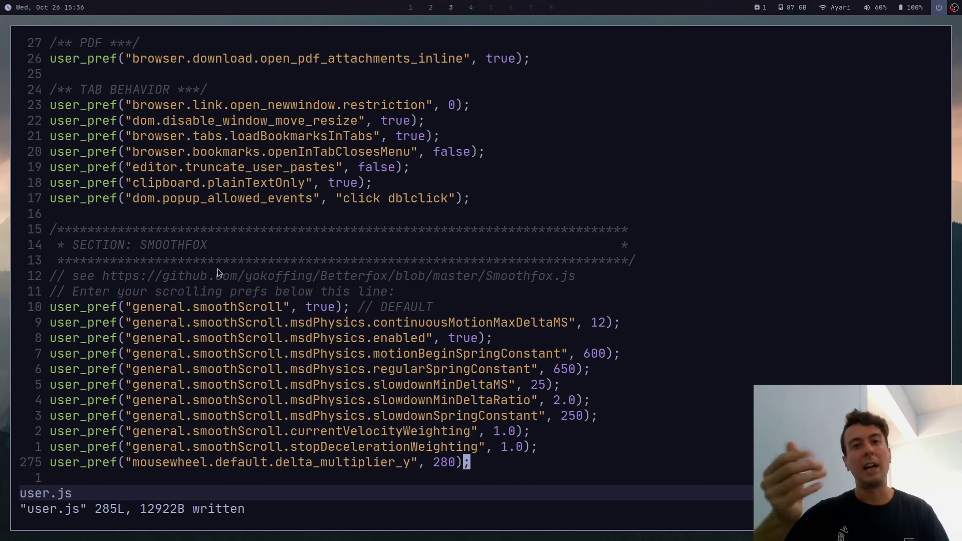
pyautogui.press('super+1')
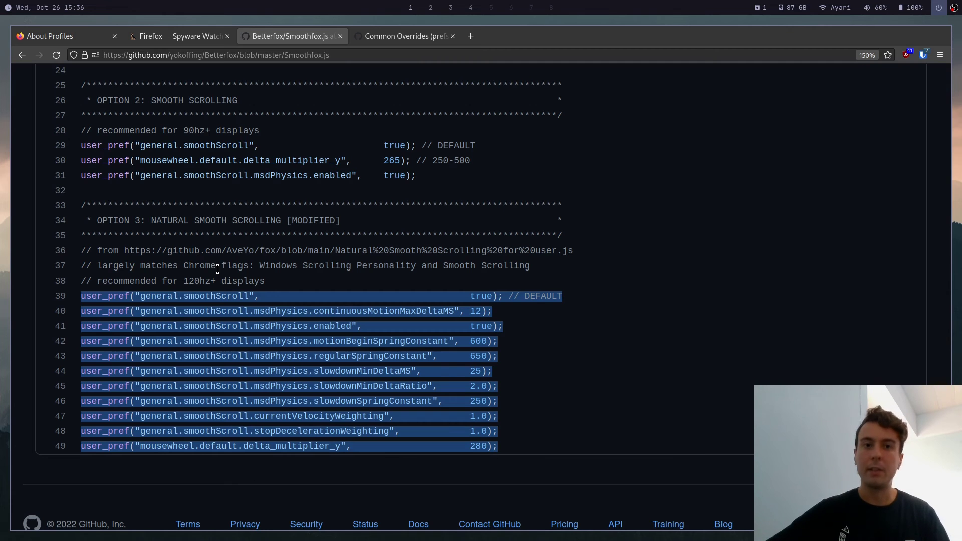
# - Hide the bookmarks toolbar in the betterfox profile's window on workspace 2
pyautogui.click(19, 57)
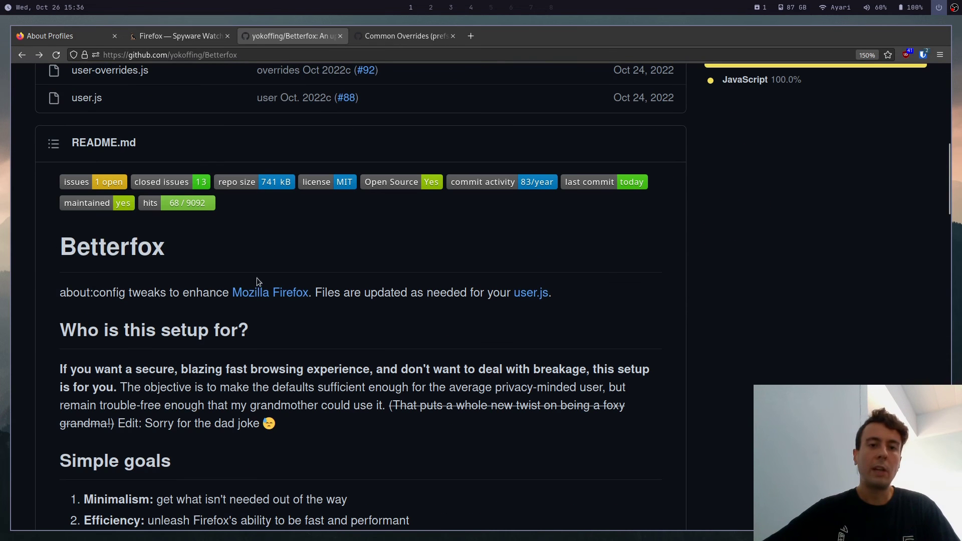
pyautogui.press('super+2')
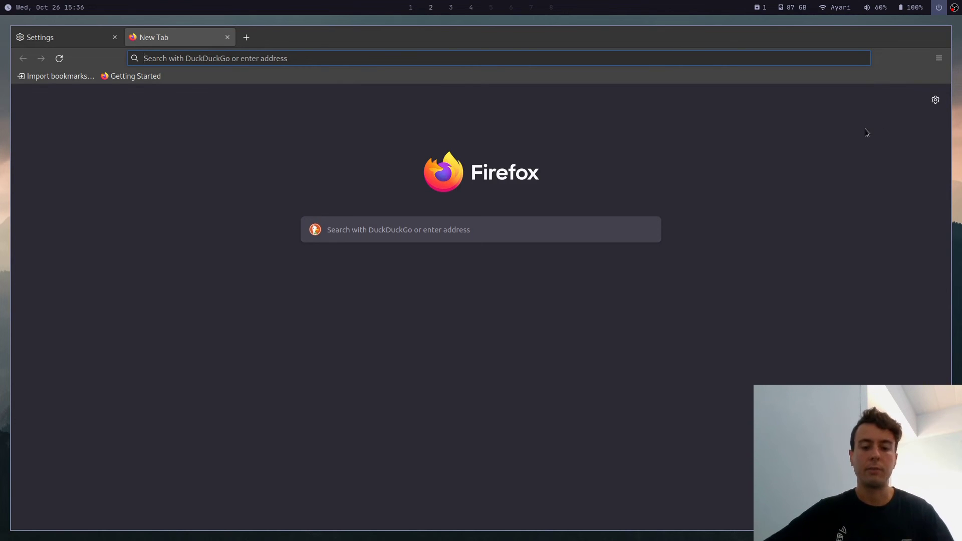
pyautogui.click(185, 81)
pyautogui.hotkey('ctrl', 'shift', 'b')
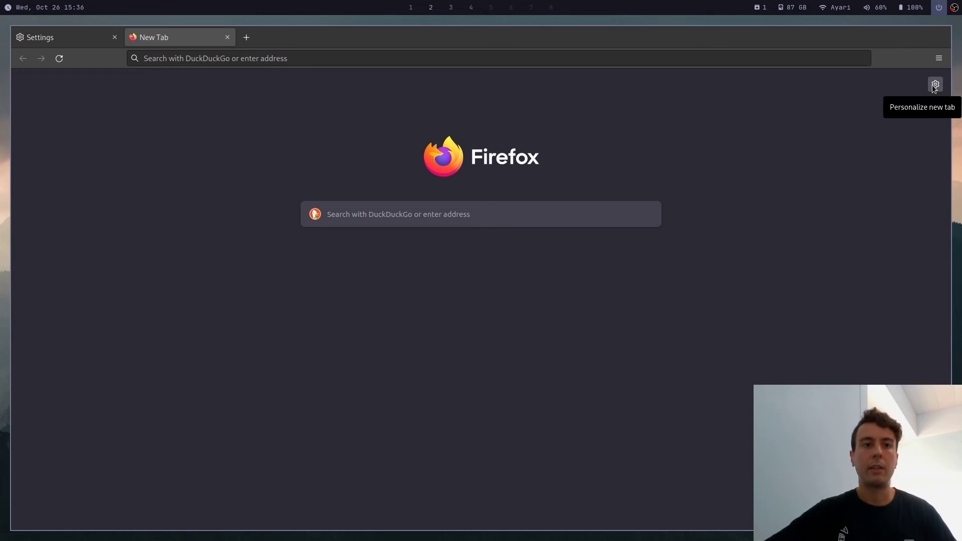
# - Show the Privacy & Security settings, where Enhanced Tracking Protection is Strict
pyautogui.click(939, 58)
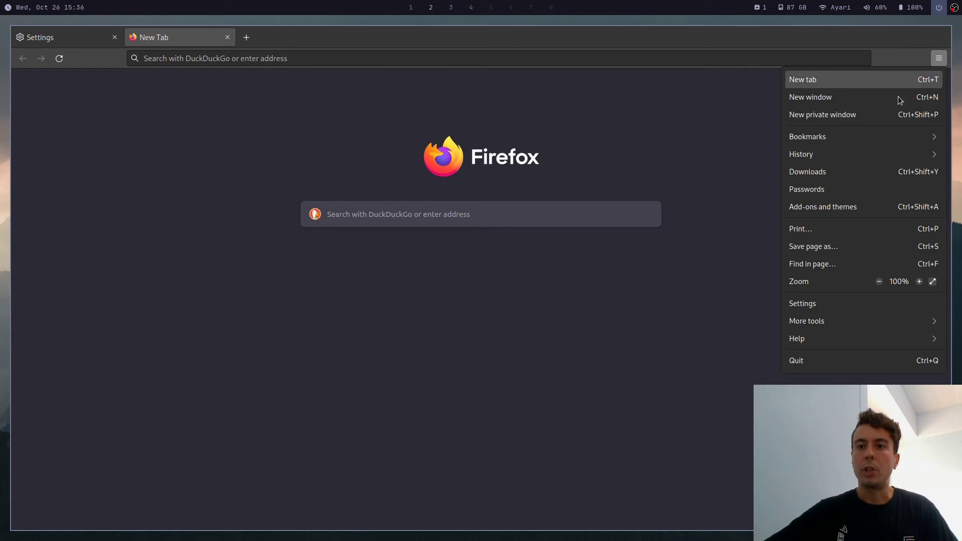
pyautogui.click(802, 304)
pyautogui.click(53, 190)
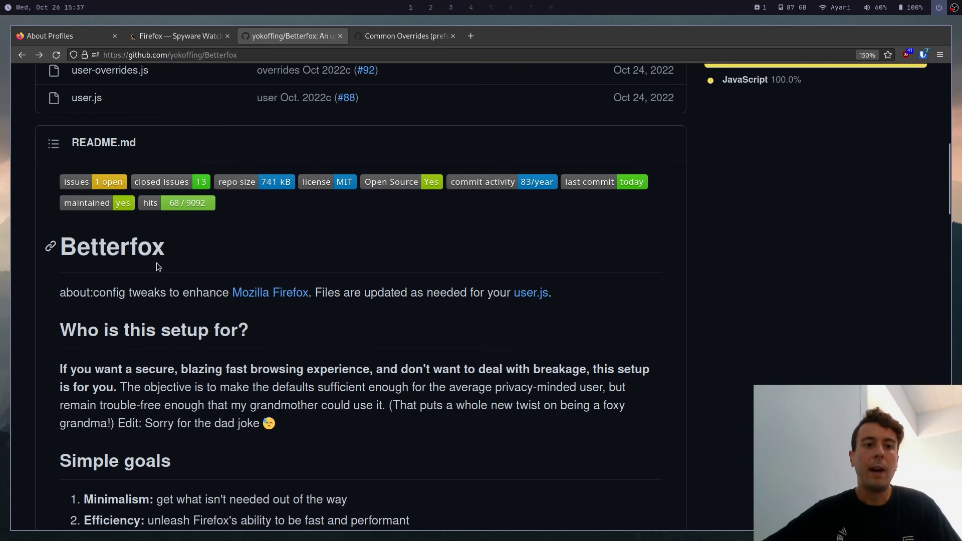
pyautogui.scroll(3, 157, 262)
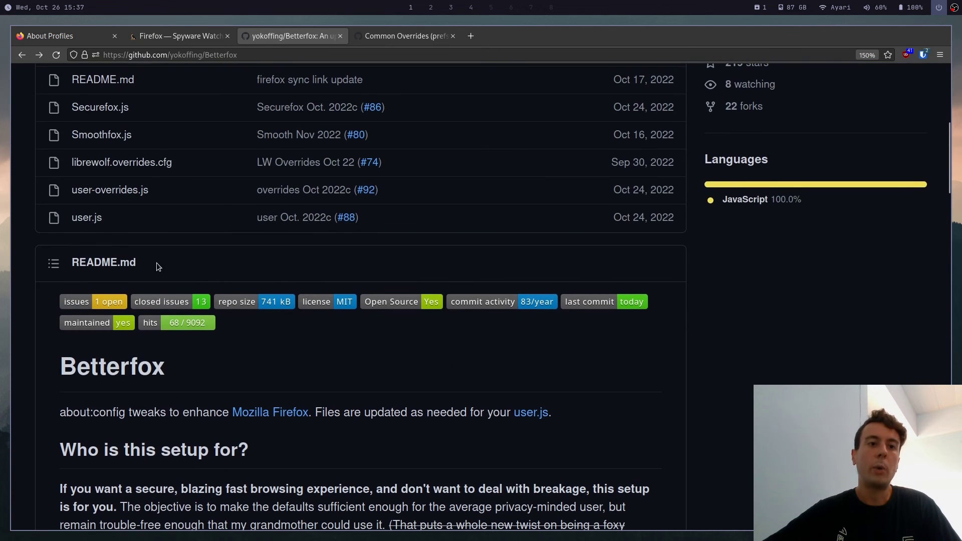
pyautogui.scroll(3, 156, 262)
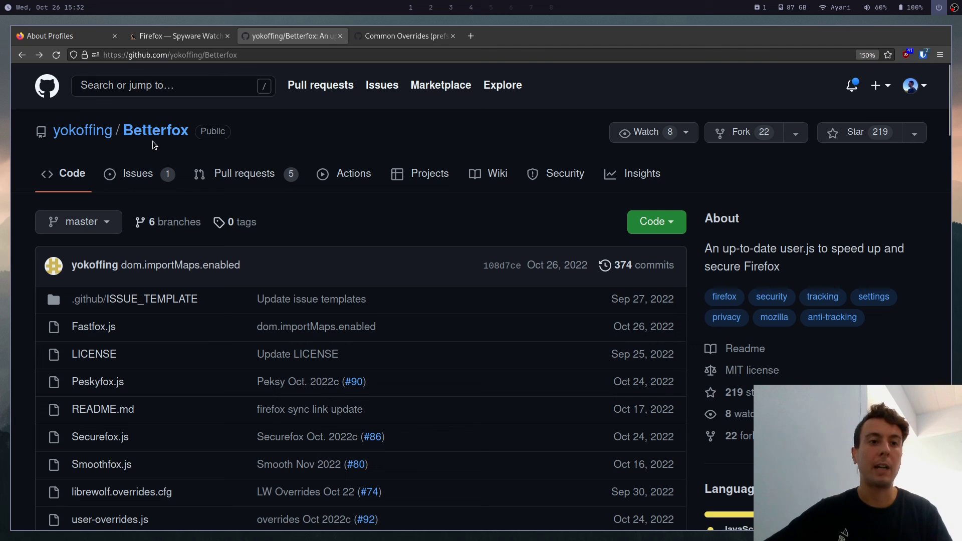
pyautogui.scroll(-3, 314, 212)
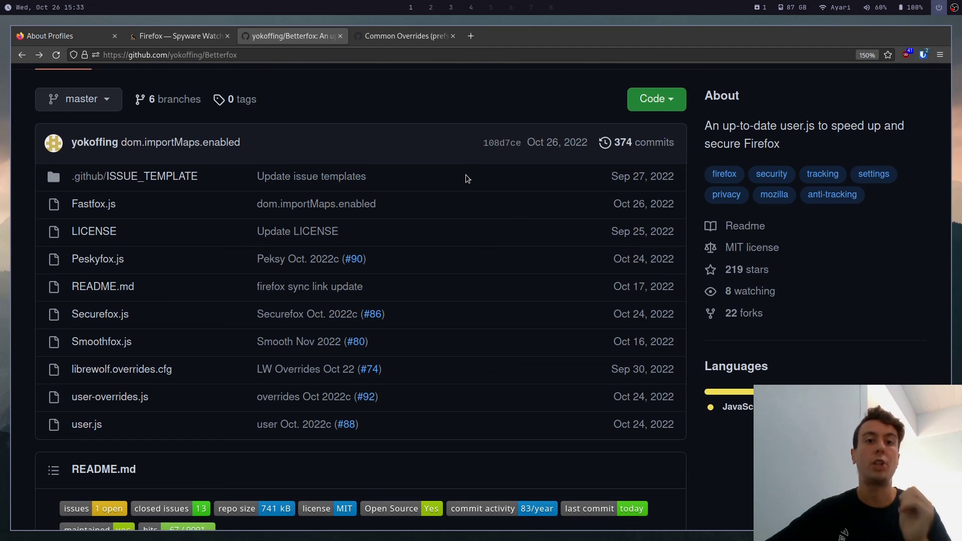
pyautogui.scroll(-2, 465, 179)
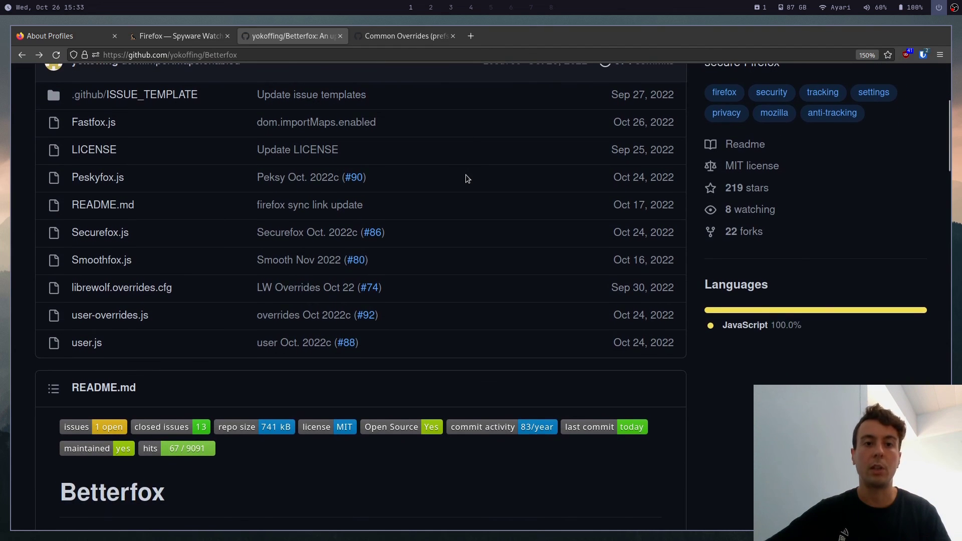
pyautogui.scroll(-7, 473, 284)
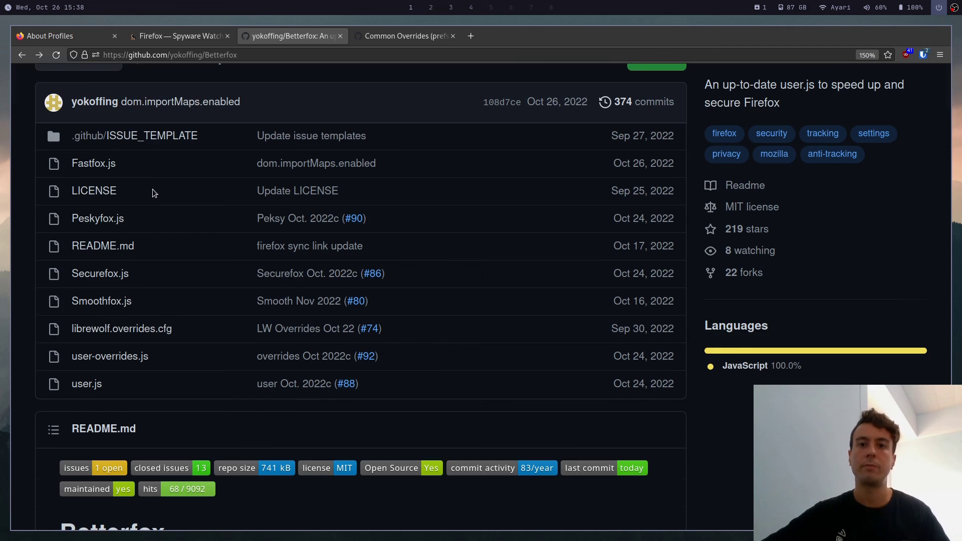
pyautogui.scroll(3, 152, 189)
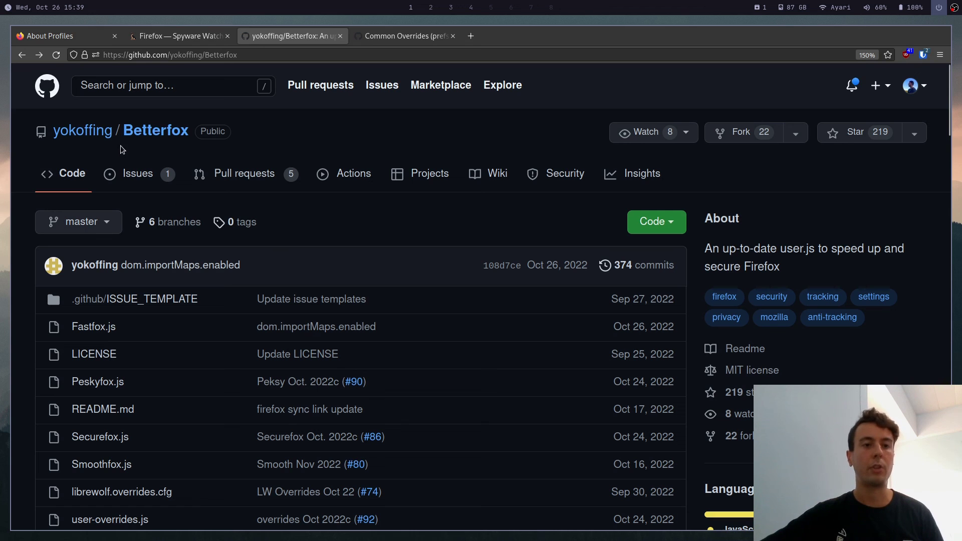
pyautogui.scroll(-10, 119, 145)
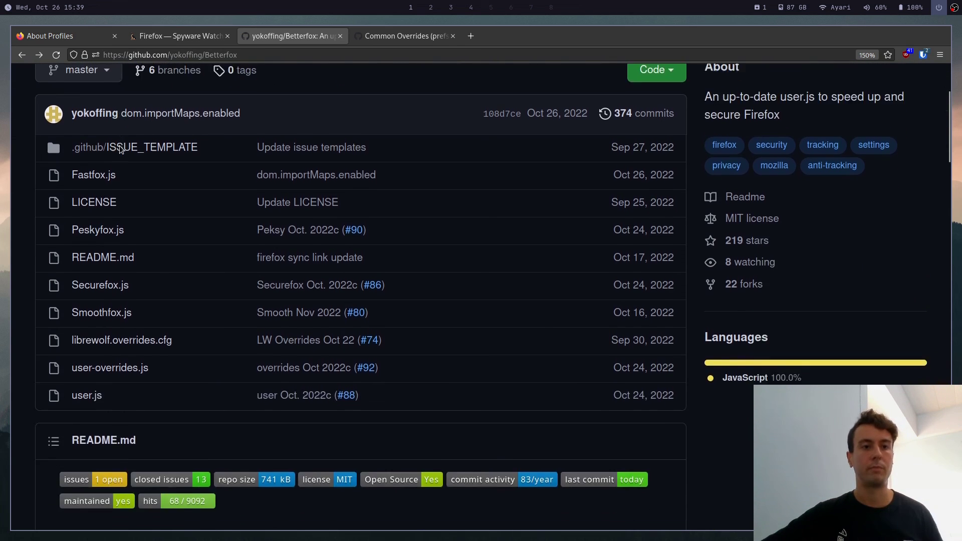